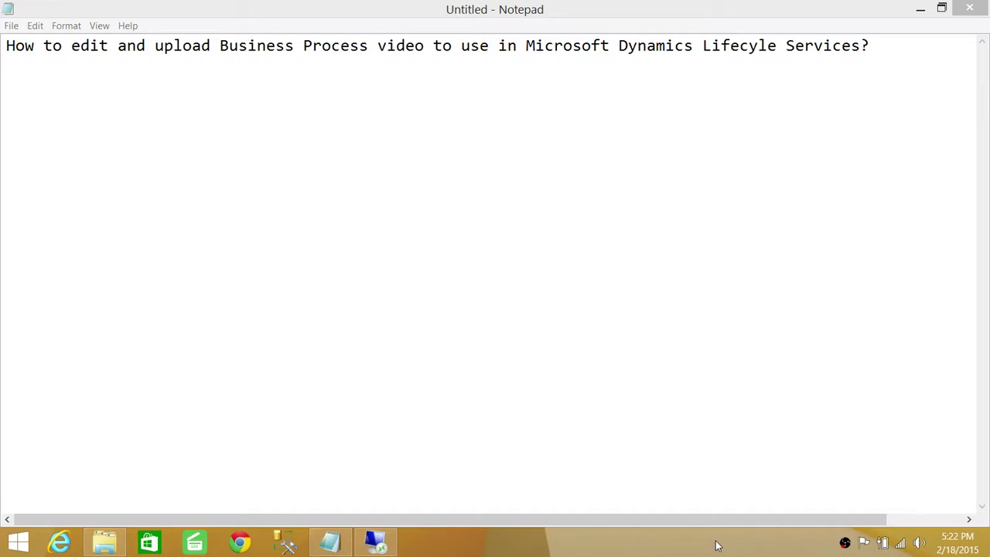
Step: Paste four numbered steps below the heading, from 'Need video Recorder/Editor' to 'Build Package'
{"action": "left_click", "coordinate": [38, 91]}
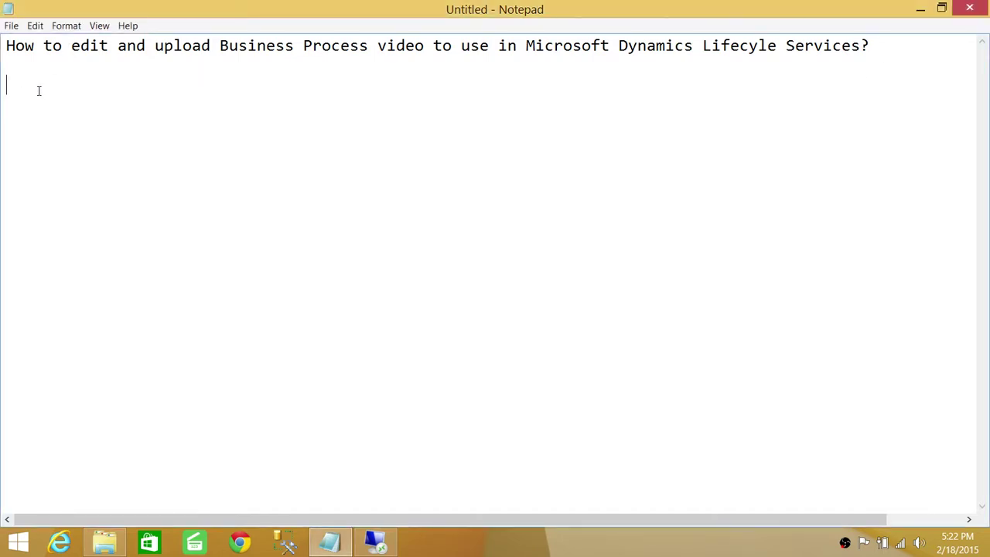
{"action": "type", "text": "1 - Need video Recorder/Editor  2 - Add voice to the video  3- Replace it with orginal video  4- Build Package"}
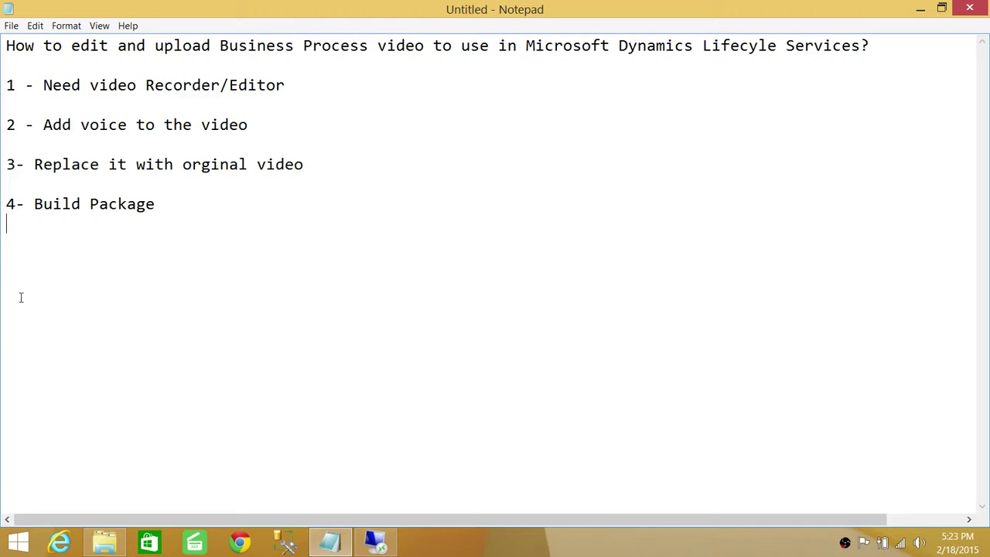
{"action": "left_click_drag", "start_coordinate": [167, 205], "coordinate": [28, 204]}
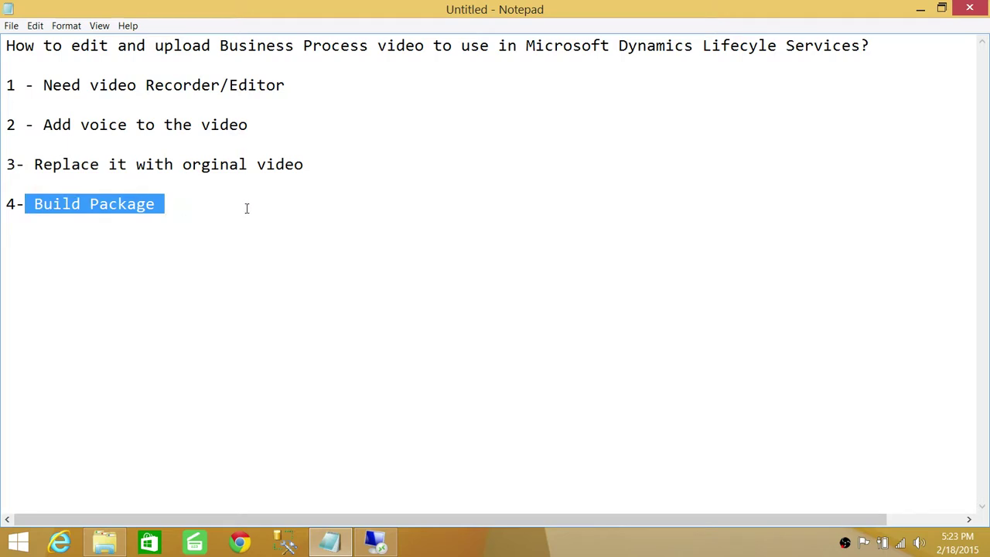
{"action": "left_click", "coordinate": [168, 204]}
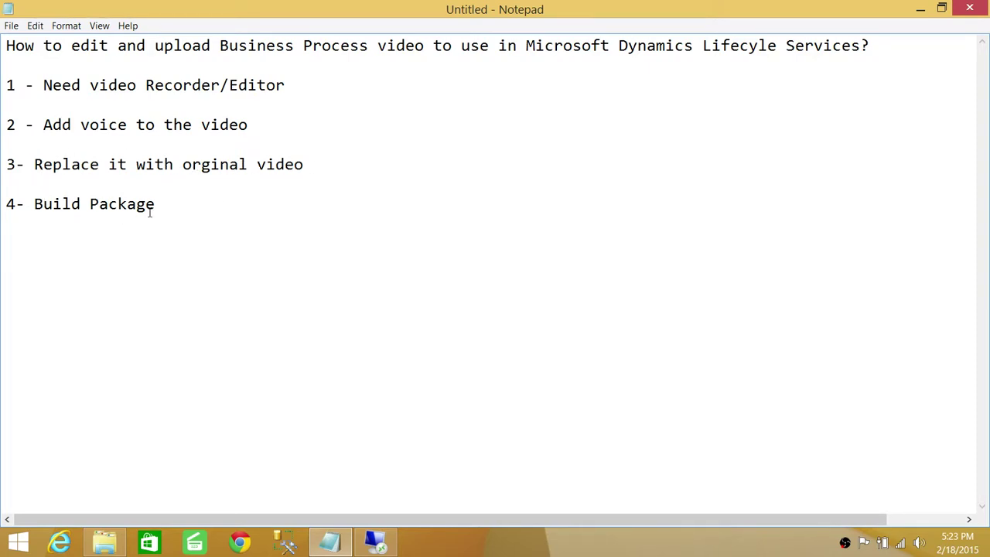
{"action": "left_click_drag", "start_coordinate": [163, 203], "coordinate": [40, 205]}
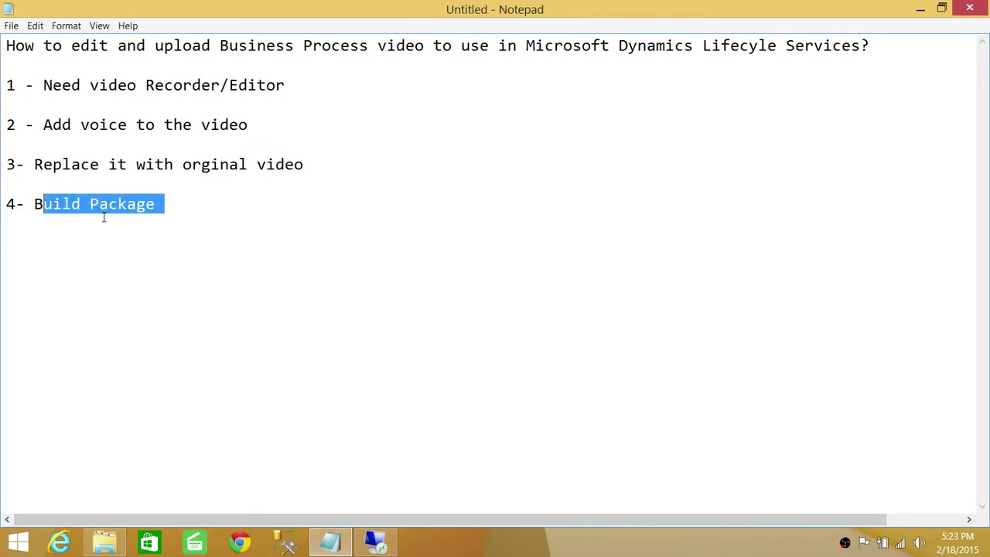
{"action": "left_click", "coordinate": [168, 205]}
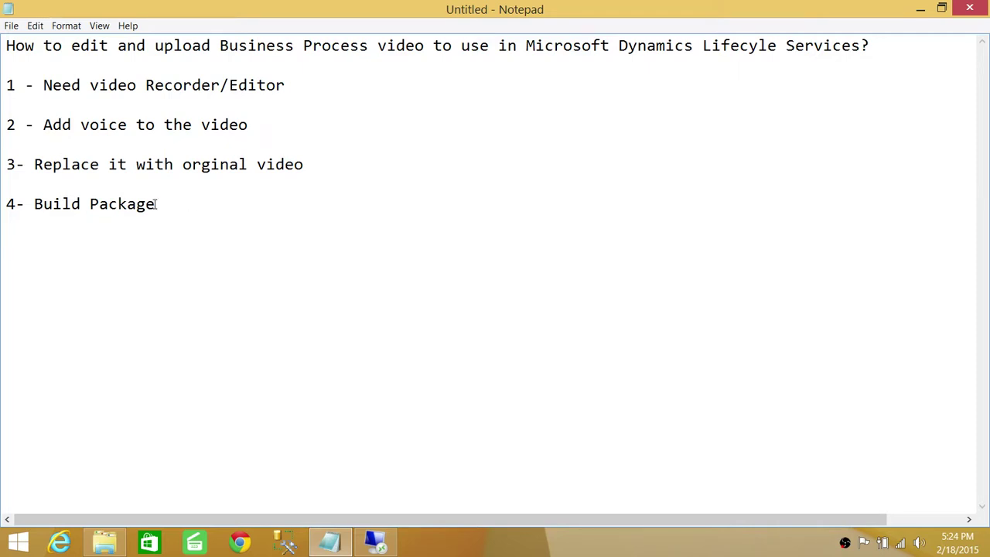
{"action": "key", "text": "shift+Left"}
{"action": "key", "text": "shift+Left"}
{"action": "key", "text": "shift+Left"}
{"action": "key", "text": "shift+Left"}
{"action": "key", "text": "shift+Left"}
{"action": "key", "text": "shift+Left"}
{"action": "key", "text": "shift+Left"}
{"action": "key", "text": "shift+Left"}
{"action": "key", "text": "shift+Left"}
{"action": "key", "text": "shift+Left"}
{"action": "key", "text": "shift+Left"}
{"action": "key", "text": "shift+Left"}
{"action": "key", "text": "shift+Left"}
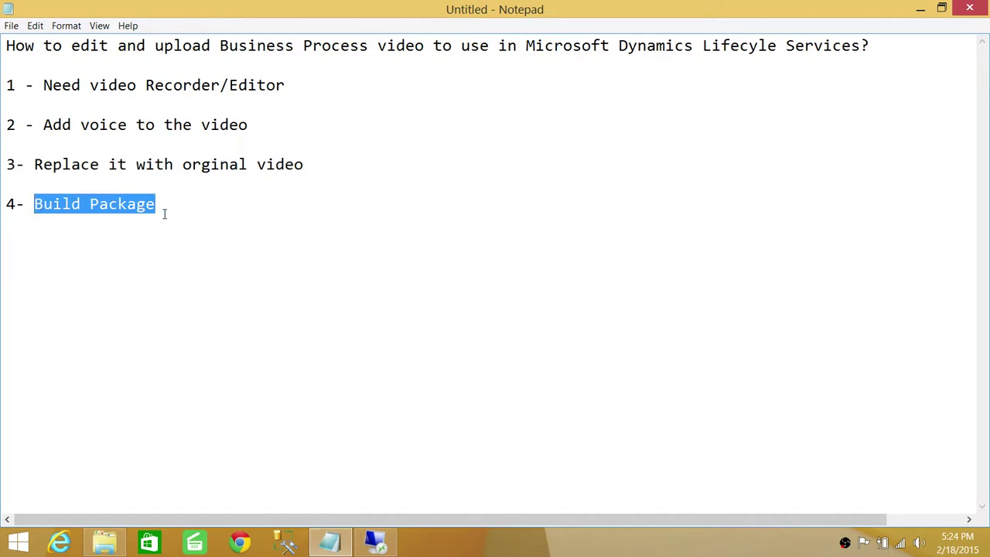
{"action": "left_click", "coordinate": [164, 214]}
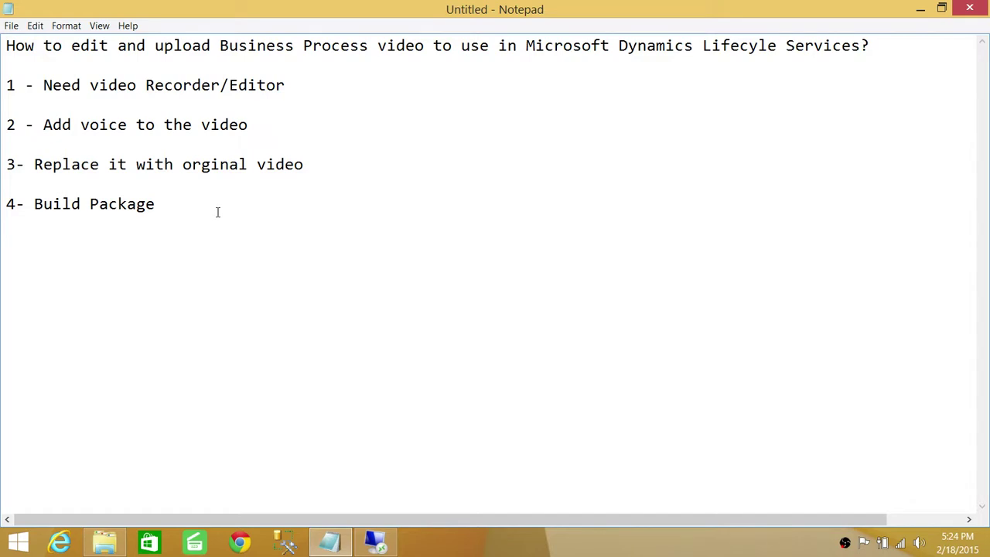
{"action": "left_click", "coordinate": [389, 547]}
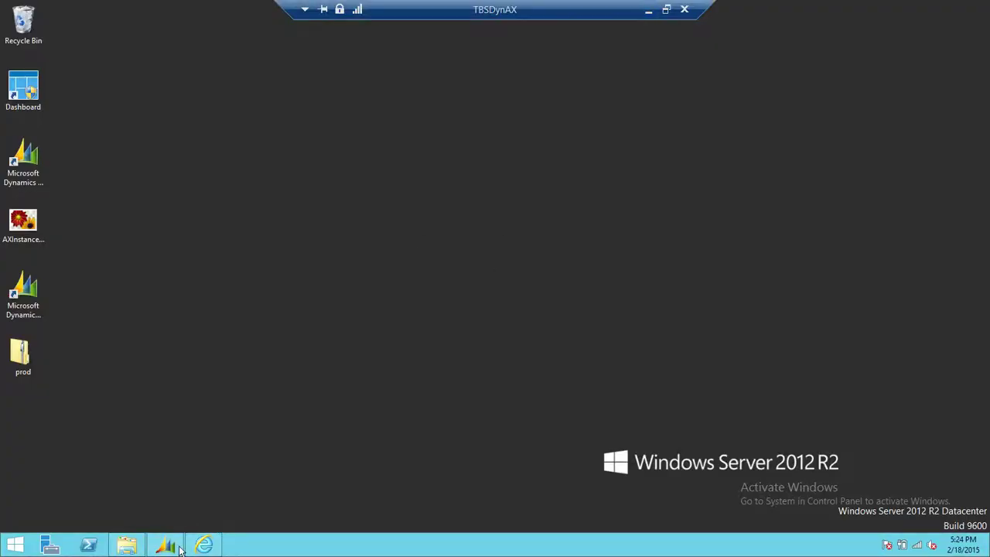
Step: Open the Dynamics AX Task recorder and select the UserSetup node (module System, profile Setup)
{"action": "left_click", "coordinate": [167, 546]}
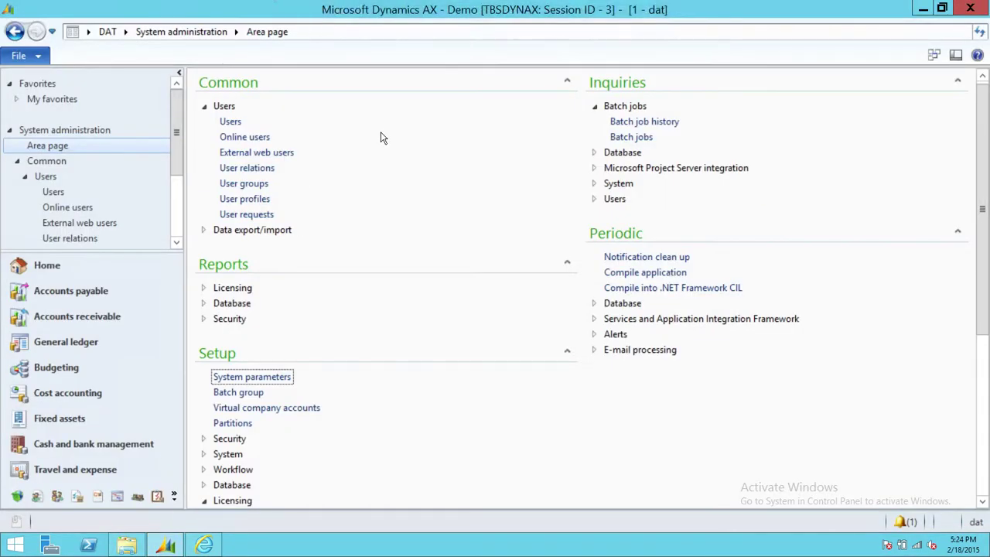
{"action": "left_click", "coordinate": [37, 55]}
{"action": "mouse_move", "coordinate": [149, 299]}
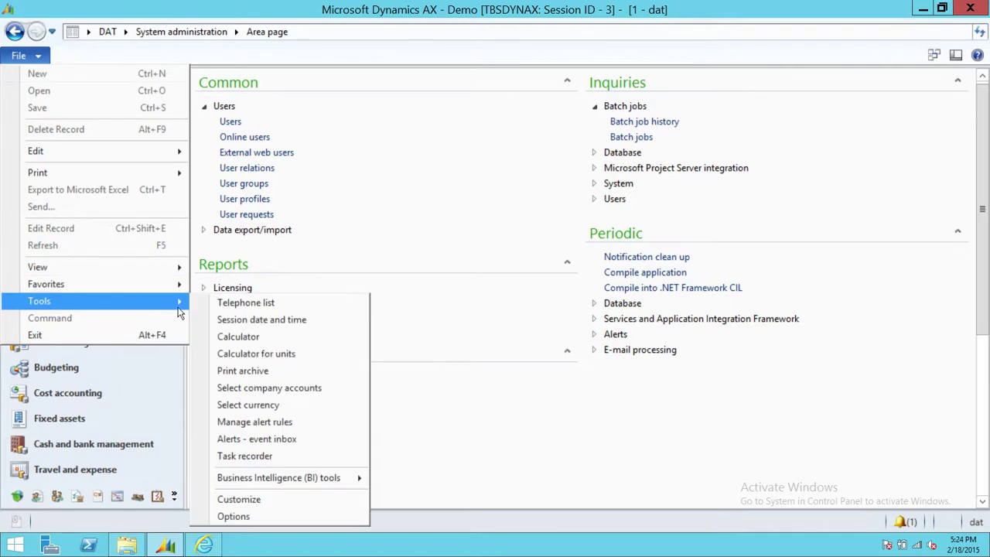
{"action": "left_click", "coordinate": [275, 455]}
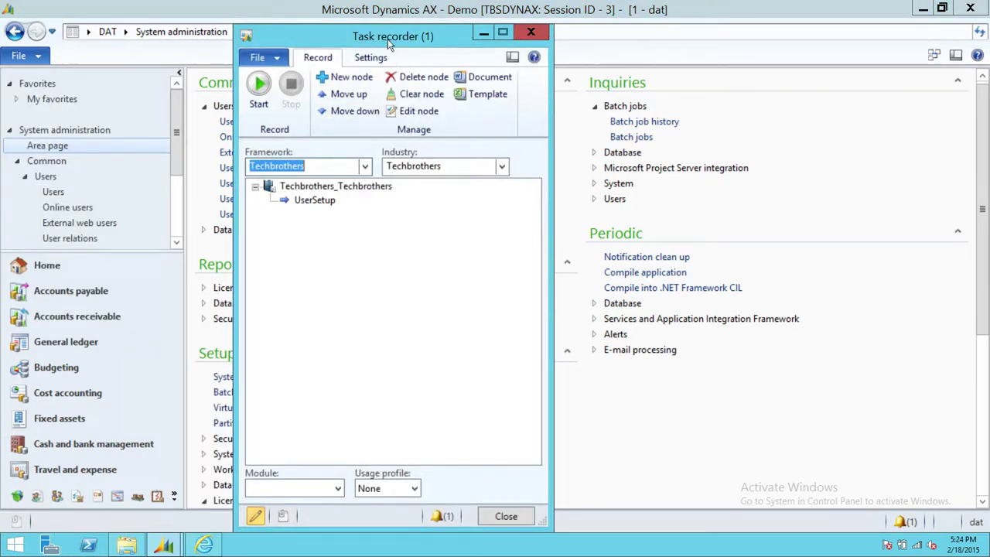
{"action": "left_click_drag", "start_coordinate": [399, 36], "coordinate": [404, 34]}
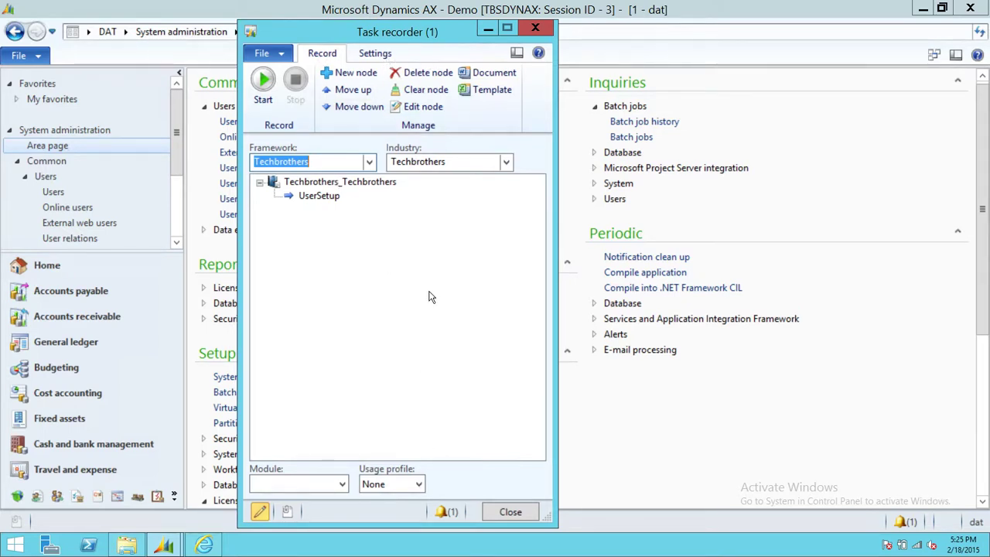
{"action": "left_click", "coordinate": [331, 199]}
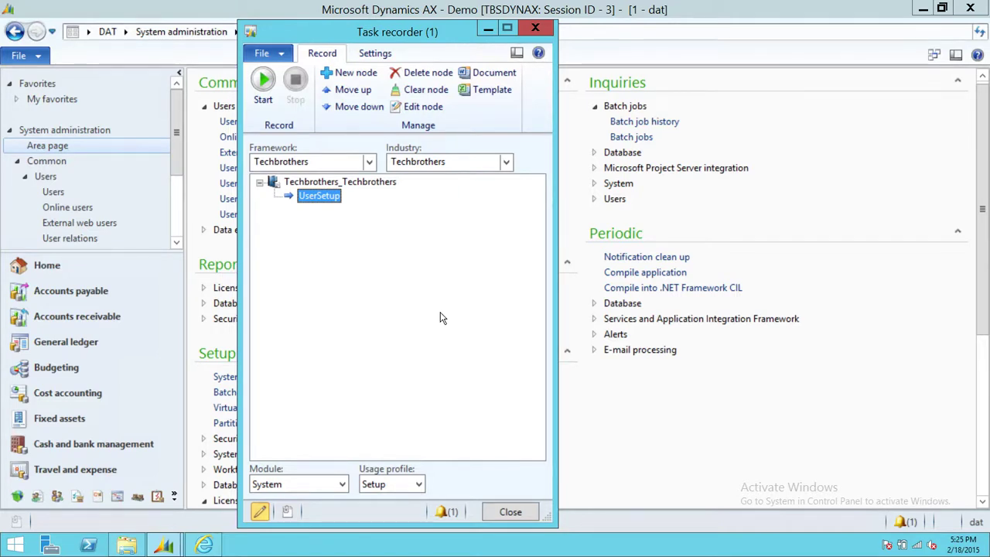
Step: Start recording UserSetup, confirming it should overwrite the existing recording
{"action": "left_click", "coordinate": [258, 103]}
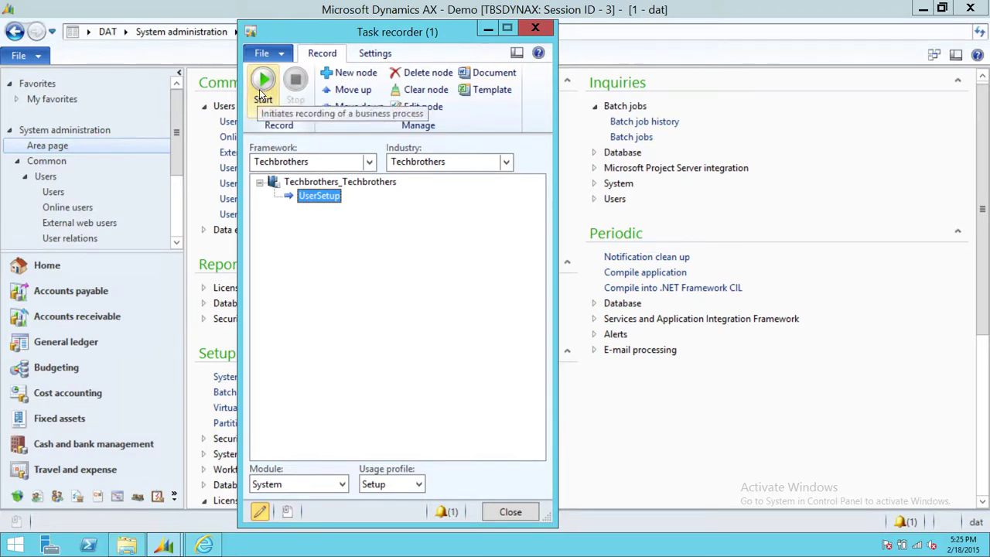
{"action": "left_click", "coordinate": [261, 91]}
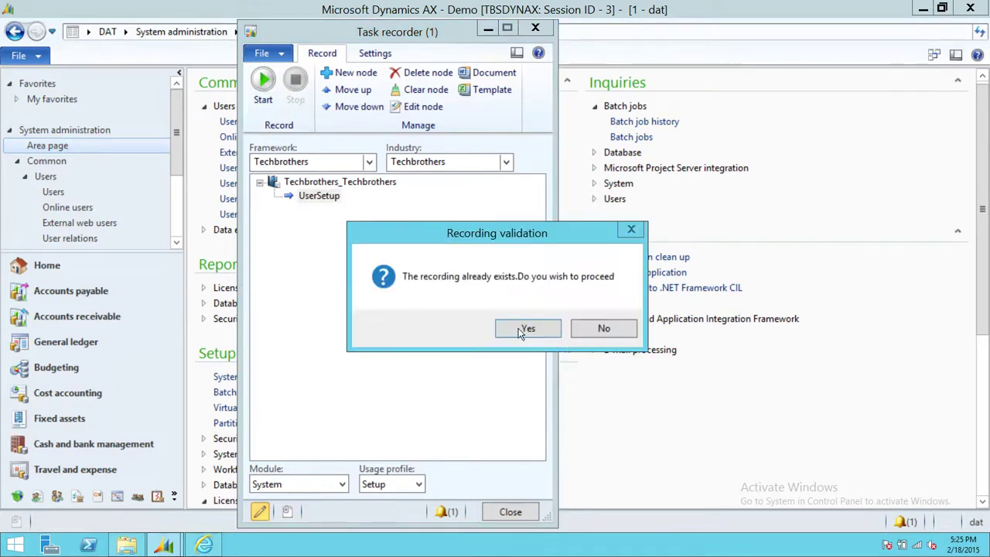
{"action": "left_click", "coordinate": [528, 329]}
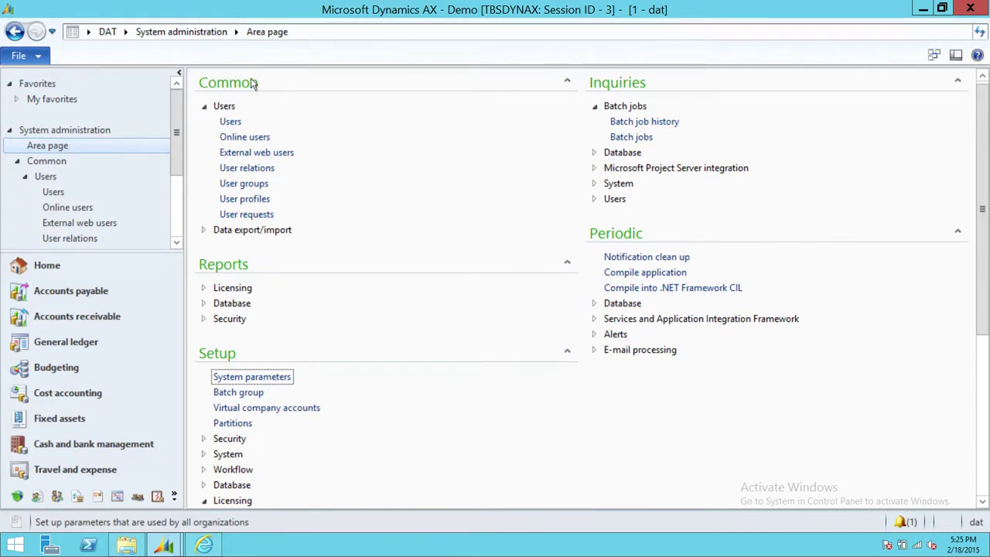
Step: Open the Users list page under Common
{"action": "scroll", "coordinate": [177, 109], "scroll_direction": "down", "scroll_amount": 6}
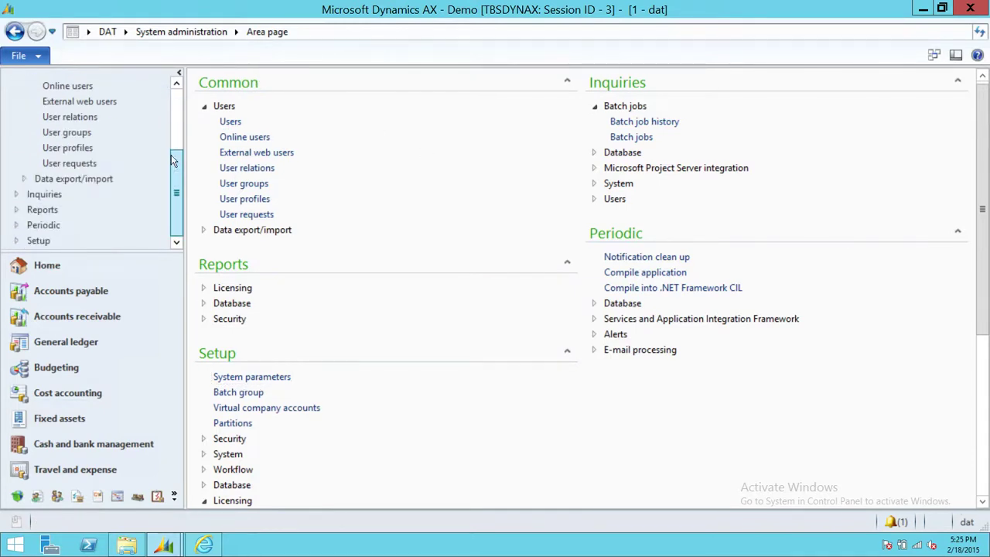
{"action": "scroll", "coordinate": [177, 101], "scroll_direction": "up", "scroll_amount": 6}
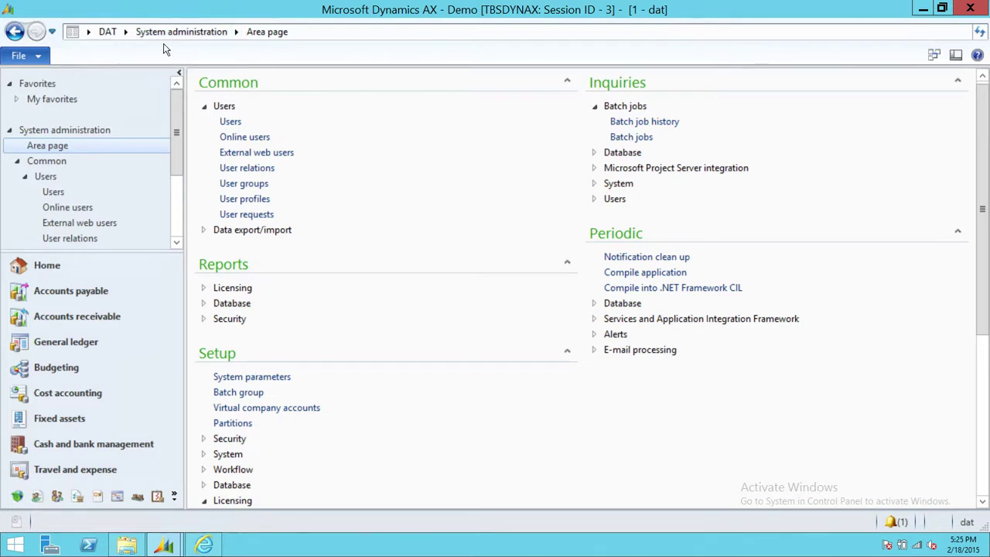
{"action": "left_click", "coordinate": [231, 122]}
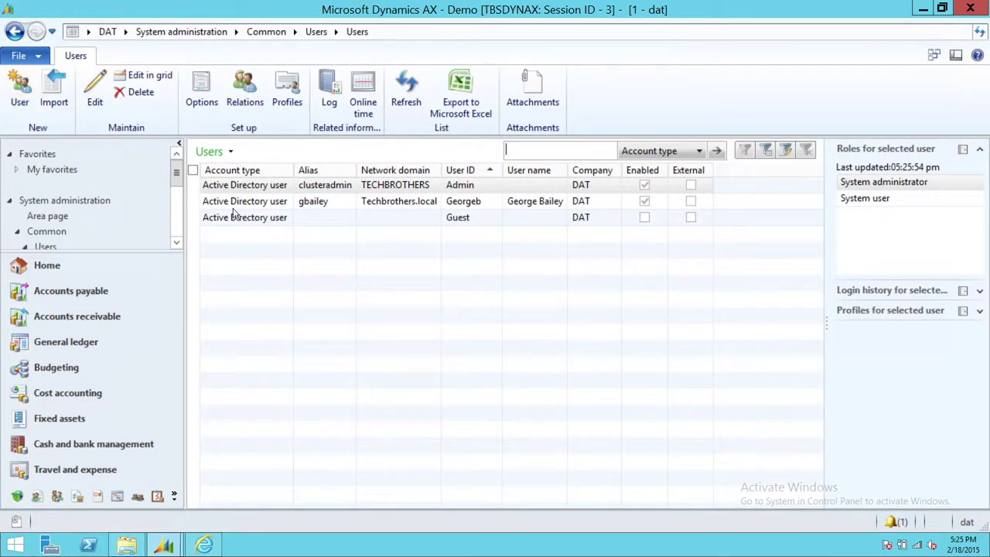
Step: Create a new user record and enter the user's ID and user name
{"action": "left_click", "coordinate": [28, 97]}
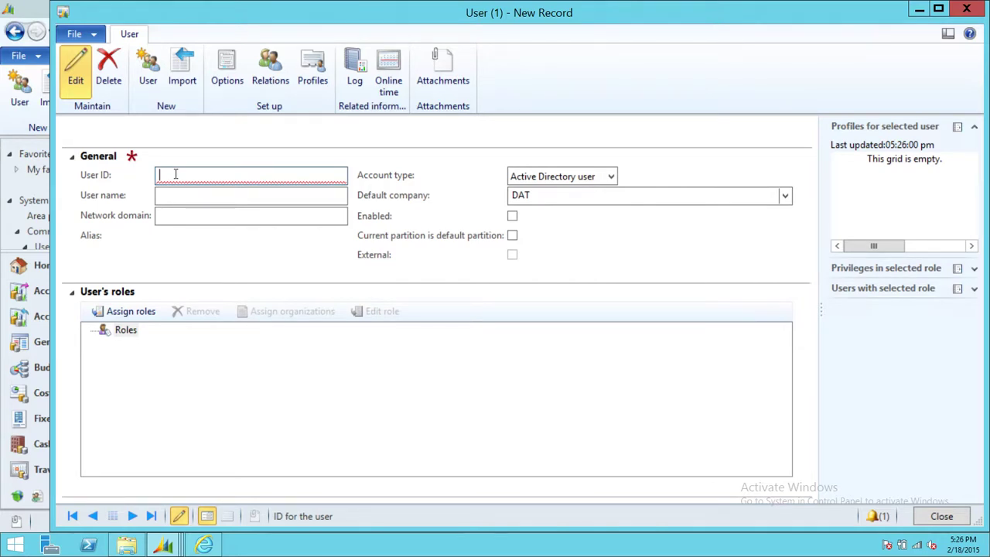
{"action": "type", "text": "Kevin"}
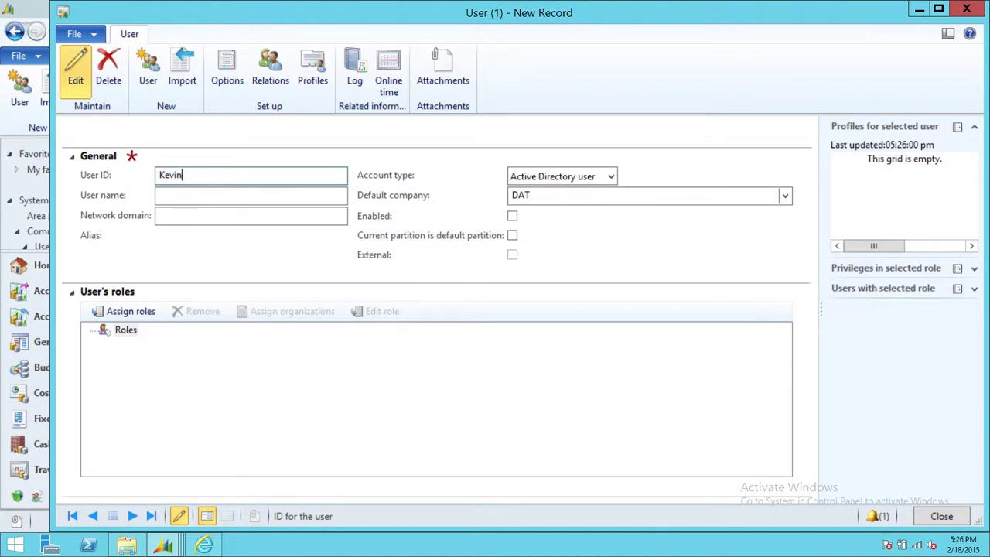
{"action": "left_click", "coordinate": [160, 175]}
{"action": "type", "text": "S"}
{"action": "left_click", "coordinate": [168, 196]}
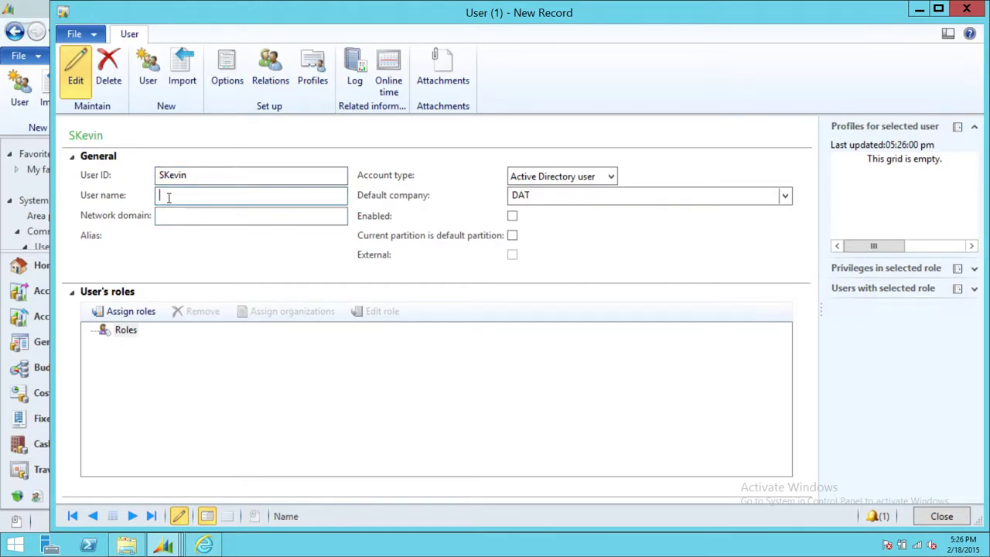
{"action": "type", "text": "LKe"}
{"action": "key", "text": "BackSpace"}
{"action": "key", "text": "BackSpace"}
Step: Set network domain Techbrothers.local, enter the user's alias, and enable the account
{"action": "left_click", "coordinate": [194, 216]}
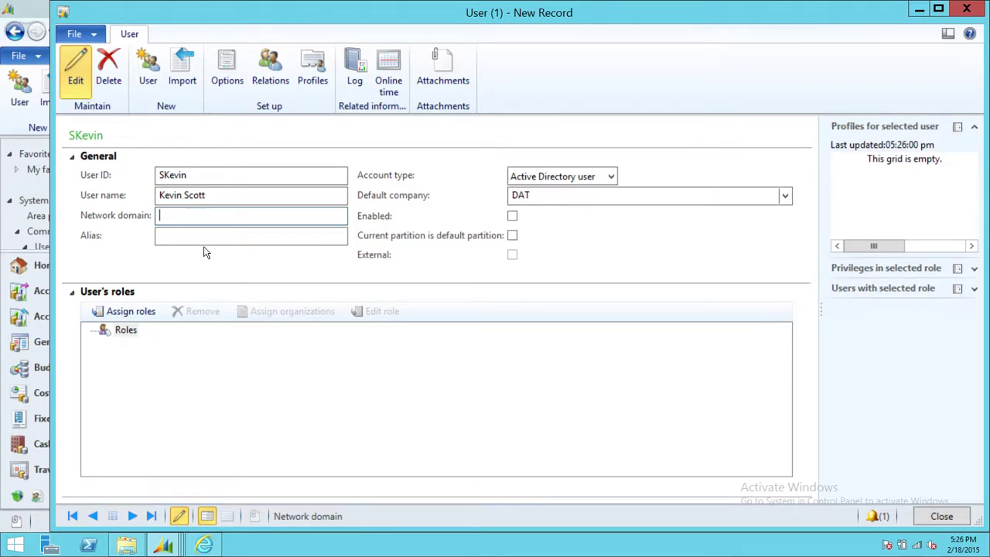
{"action": "type", "text": "Techbrothers.local"}
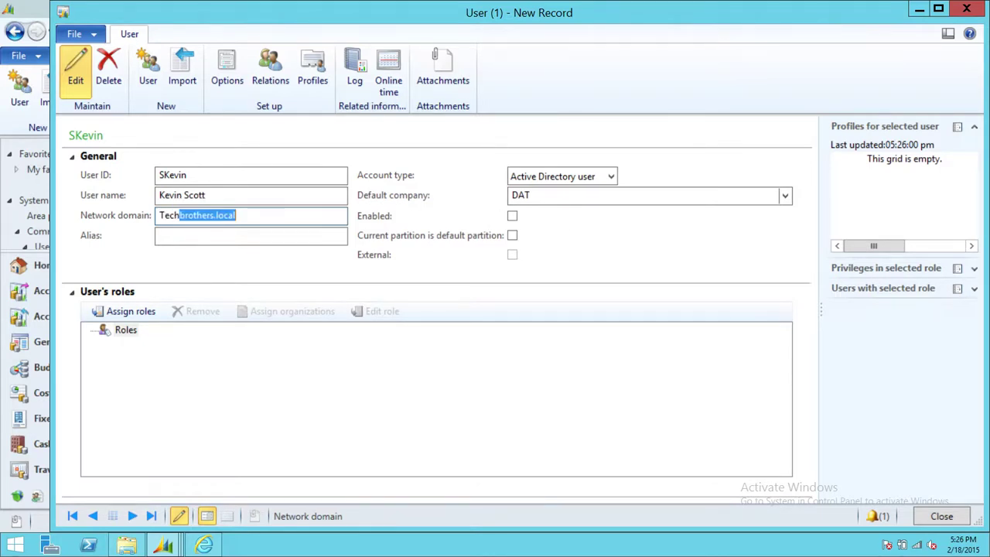
{"action": "left_click", "coordinate": [192, 236]}
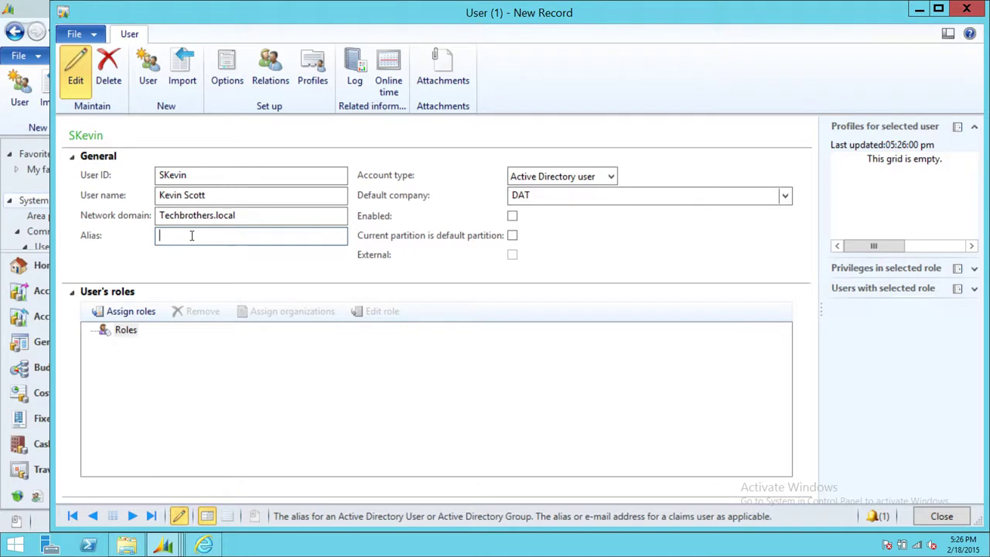
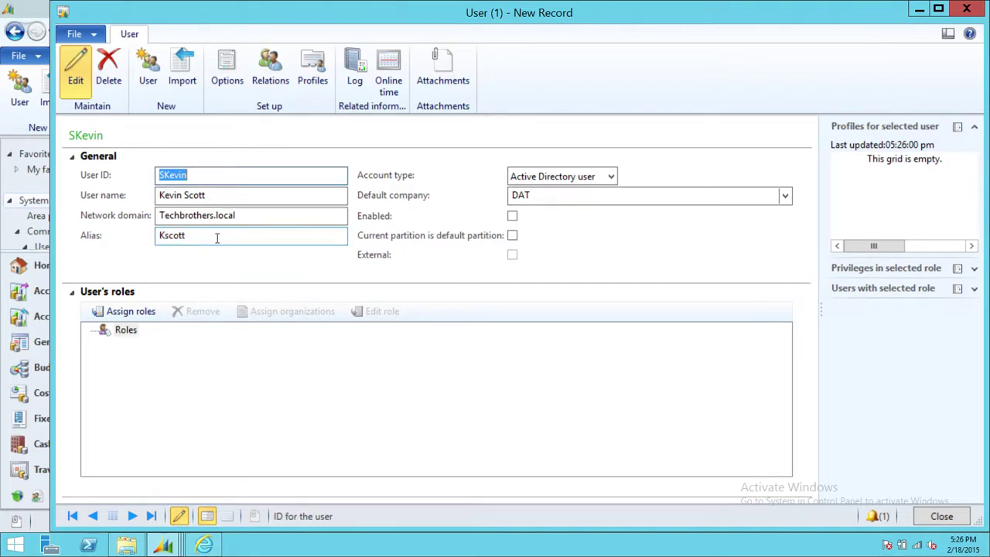
{"action": "left_click", "coordinate": [512, 218]}
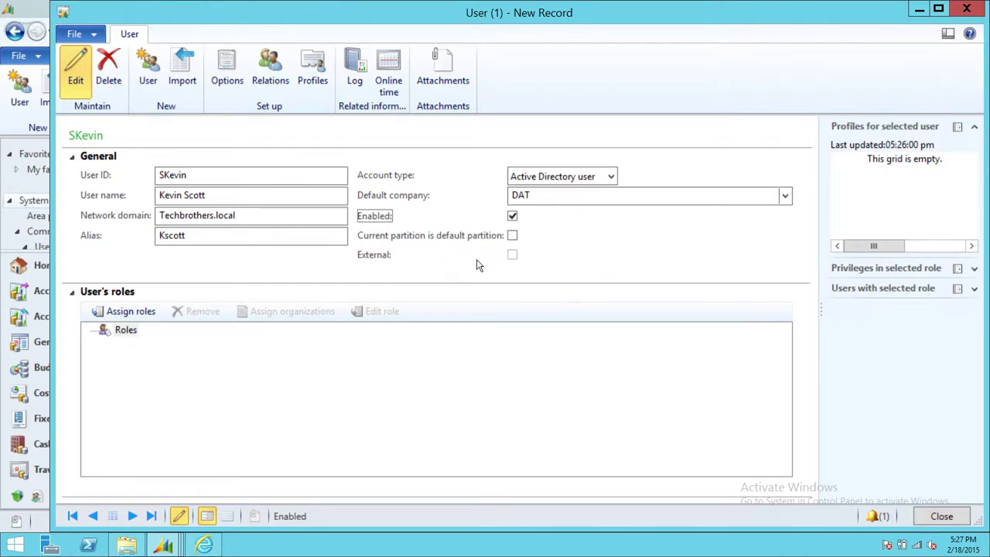
Step: Assign the Employee role to the new user
{"action": "left_click", "coordinate": [130, 313]}
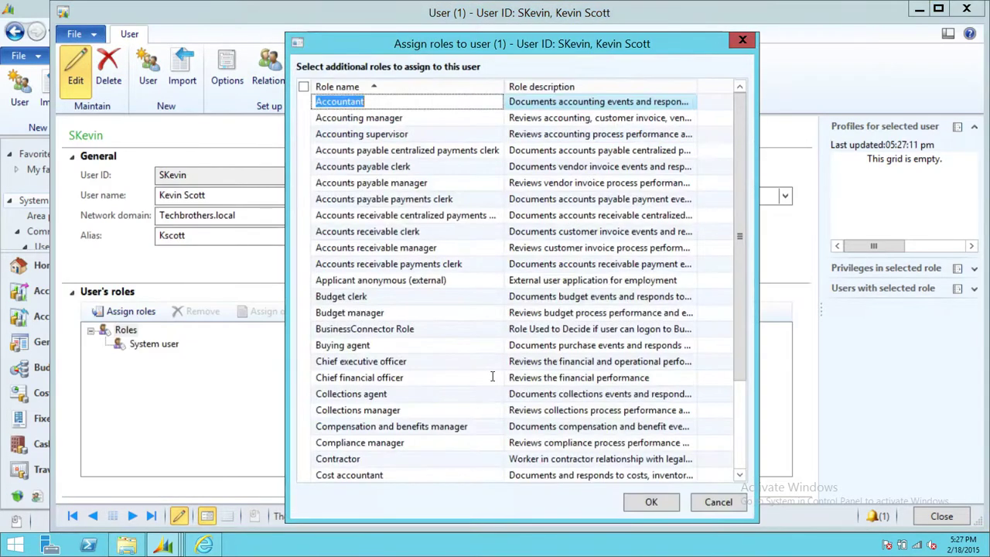
{"action": "left_click_drag", "start_coordinate": [740, 139], "coordinate": [761, 310]}
{"action": "scroll", "coordinate": [495, 260], "scroll_direction": "down", "scroll_amount": 5}
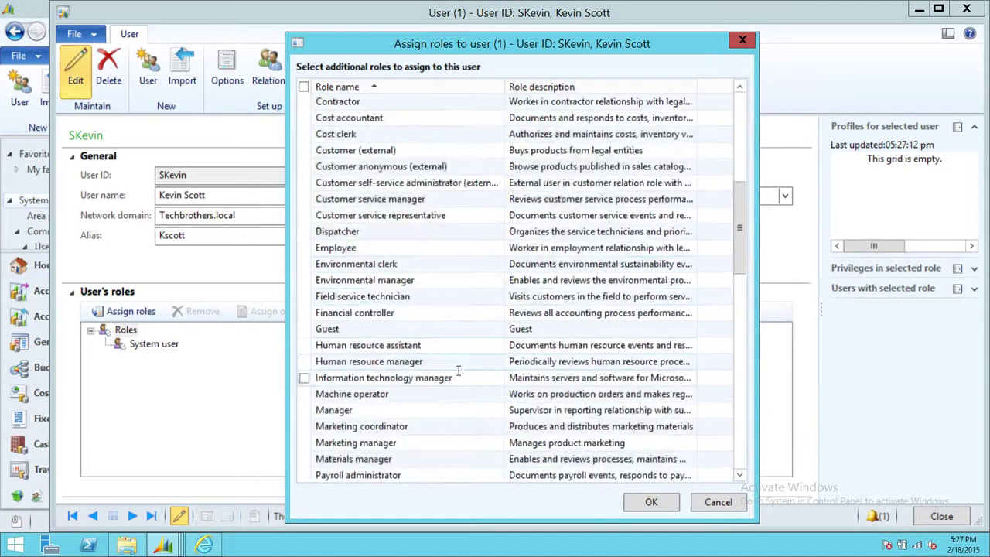
{"action": "left_click", "coordinate": [304, 248]}
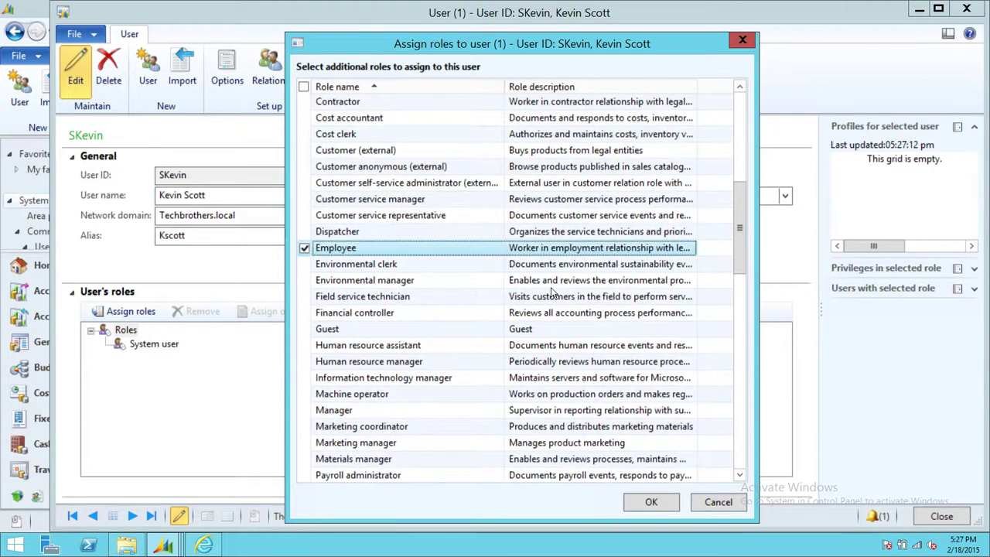
{"action": "left_click", "coordinate": [651, 502]}
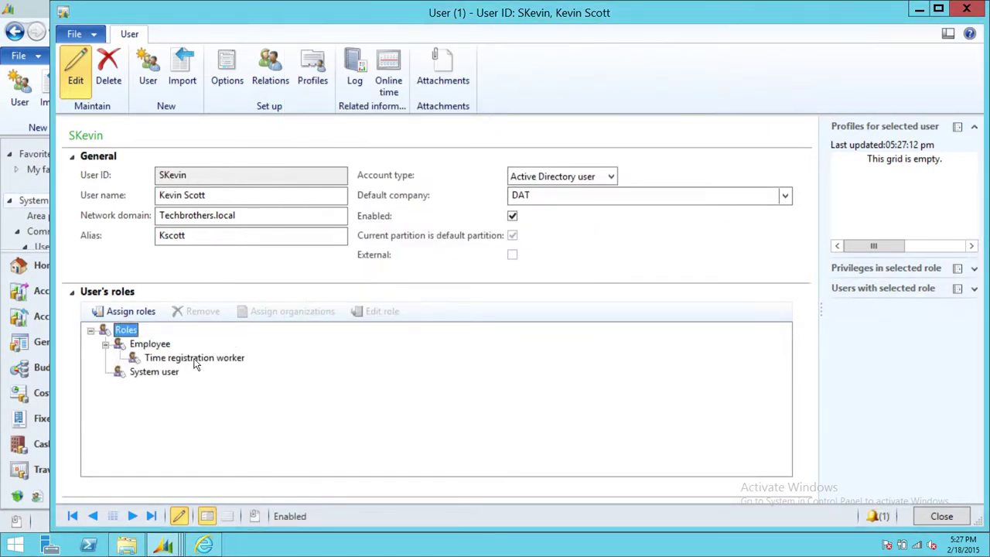
{"action": "left_click", "coordinate": [106, 344]}
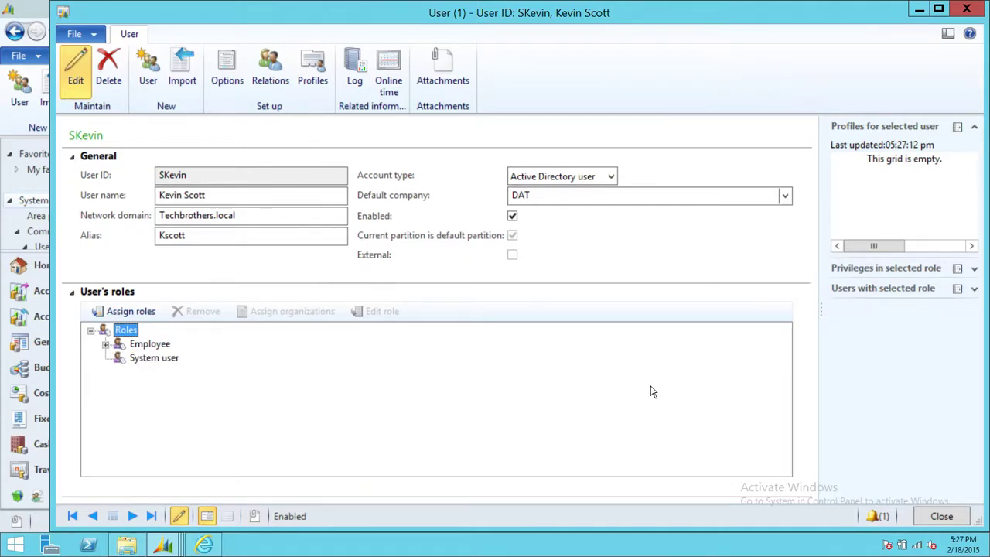
Step: Save the user record and close the user form
{"action": "left_click", "coordinate": [93, 35]}
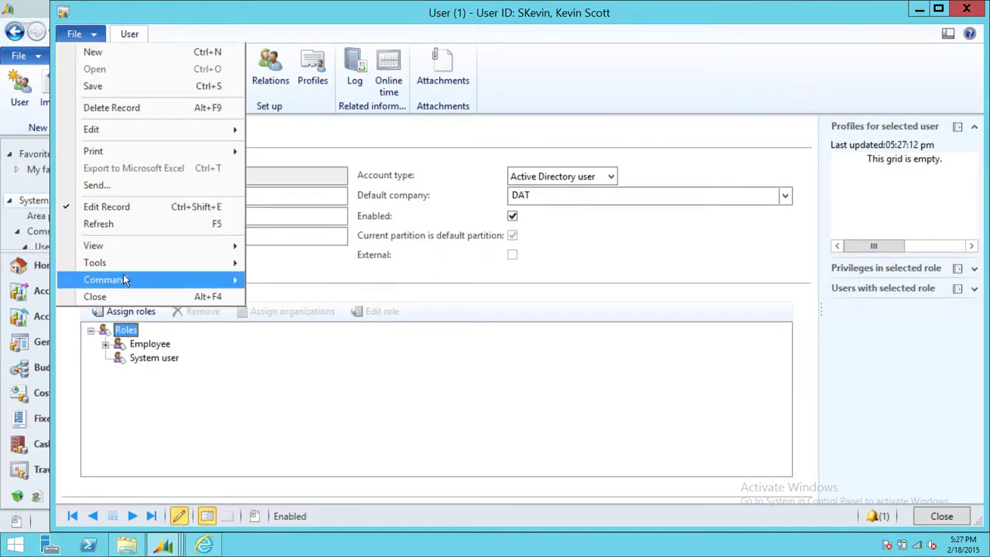
{"action": "left_click", "coordinate": [122, 86]}
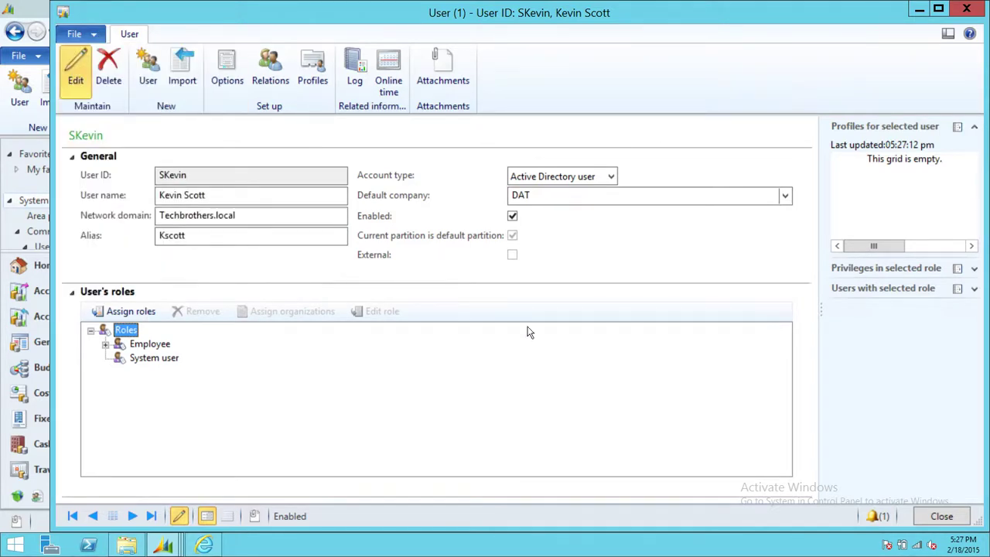
{"action": "left_click", "coordinate": [942, 517]}
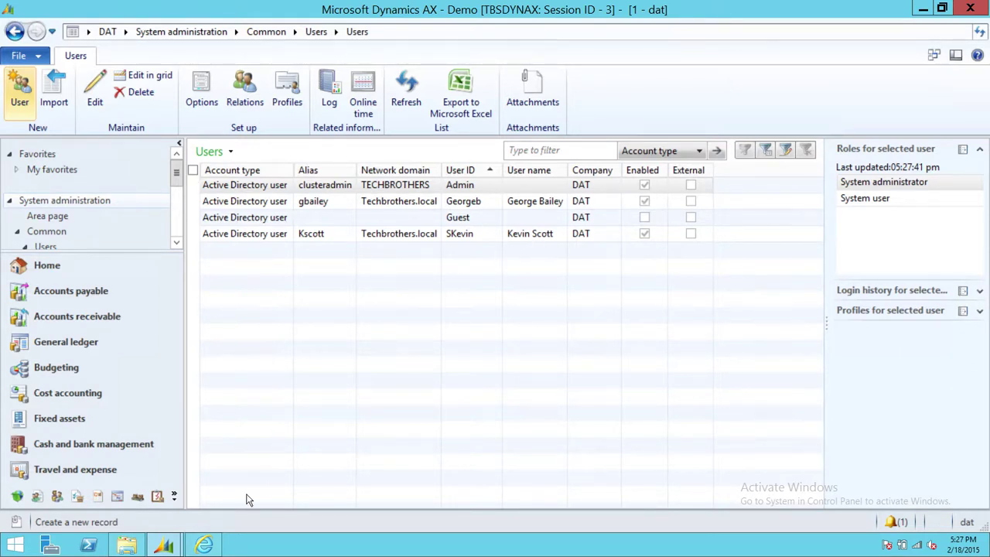
Step: Stop the task recording in the Task recorder window
{"action": "mouse_move", "coordinate": [166, 546]}
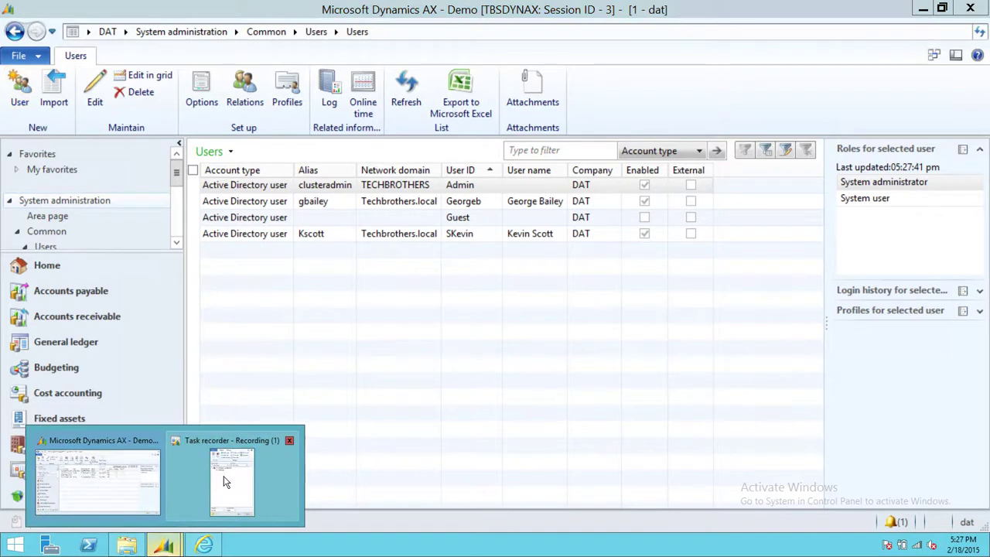
{"action": "left_click", "coordinate": [225, 464]}
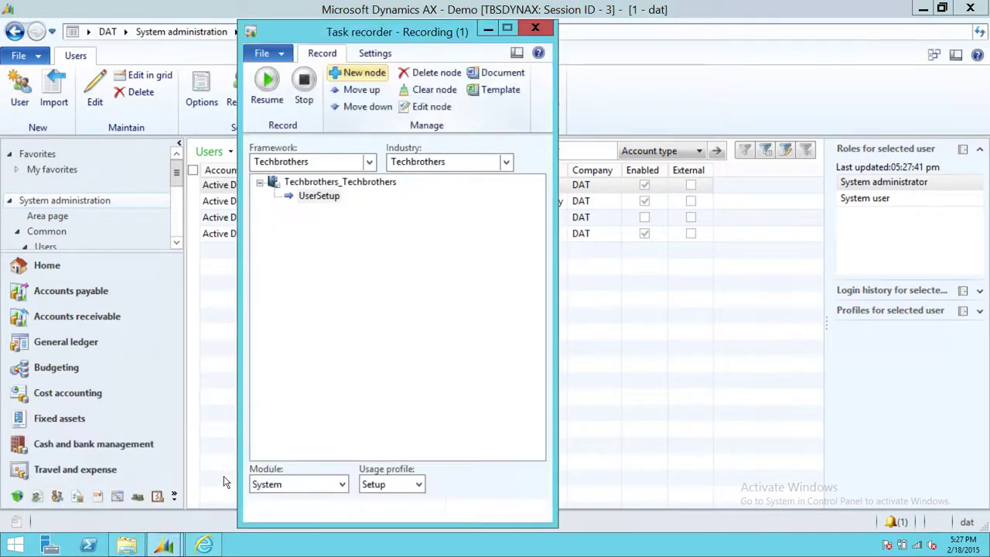
{"action": "left_click", "coordinate": [305, 99]}
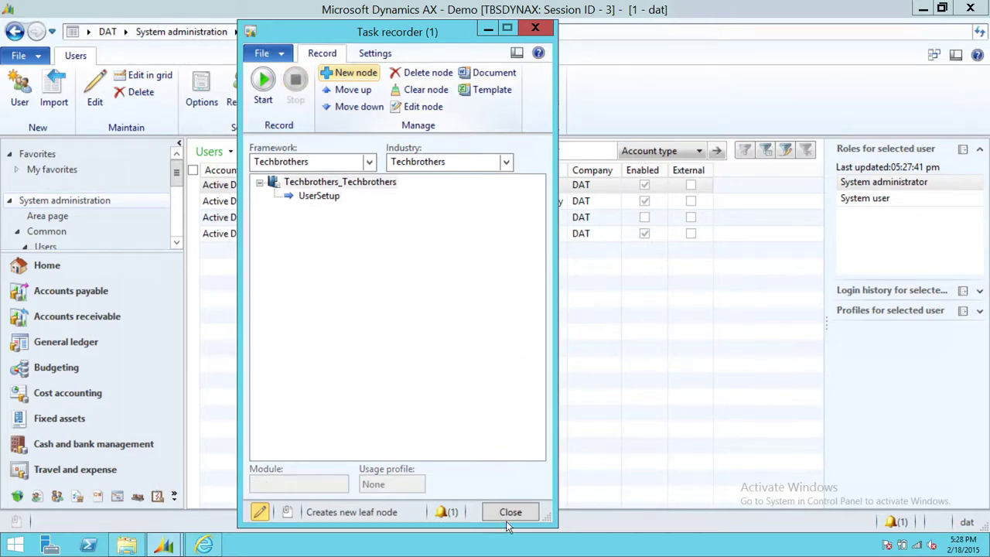
Step: Check that the recording file path in Parameters is C:\DynamicsAX, then close the Task recorder
{"action": "left_click", "coordinate": [375, 53]}
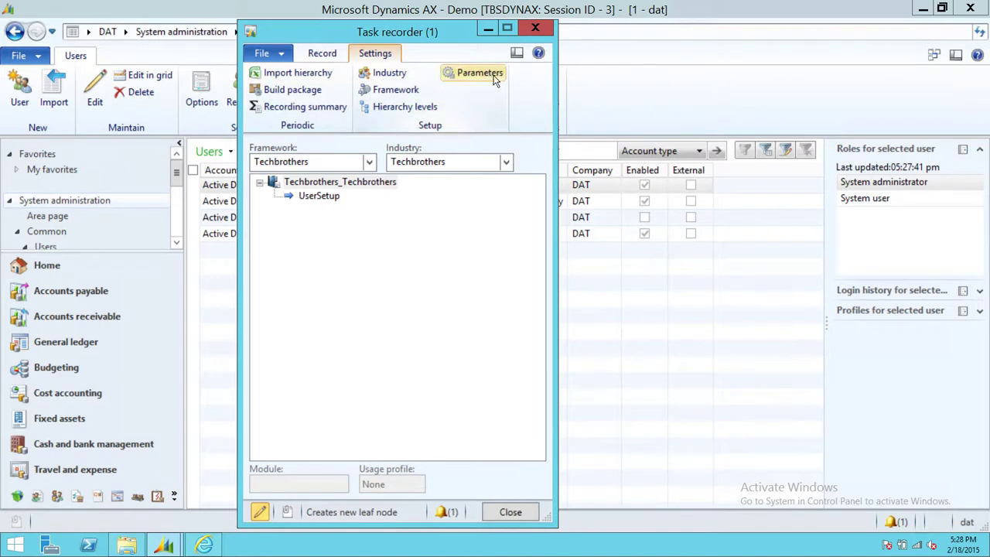
{"action": "left_click", "coordinate": [473, 73]}
{"action": "left_click", "coordinate": [505, 184]}
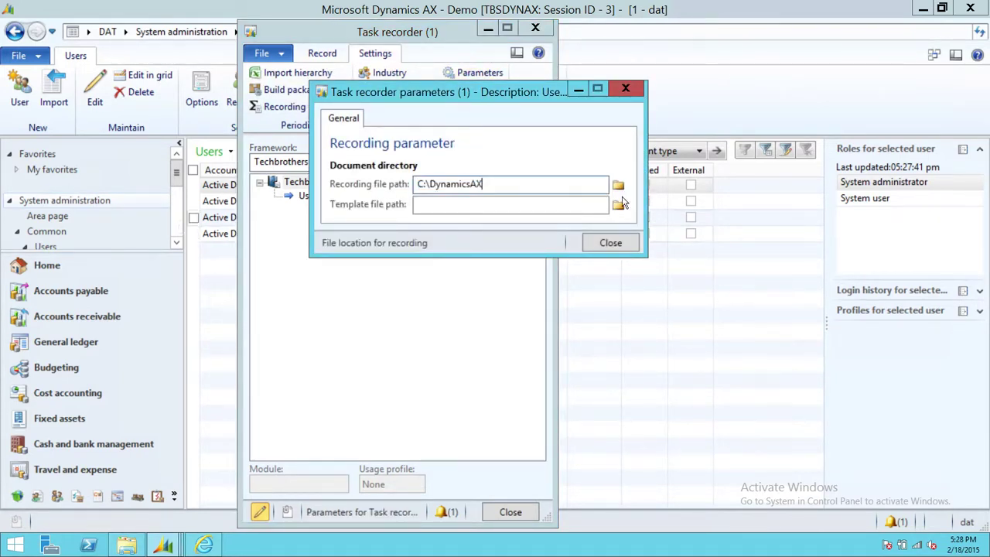
{"action": "left_click", "coordinate": [610, 243]}
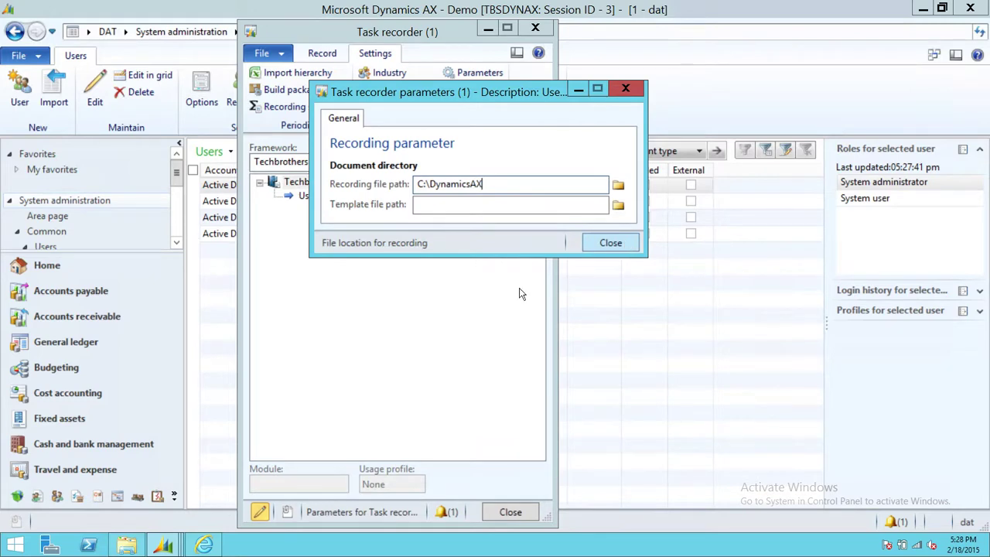
{"action": "left_click", "coordinate": [511, 513]}
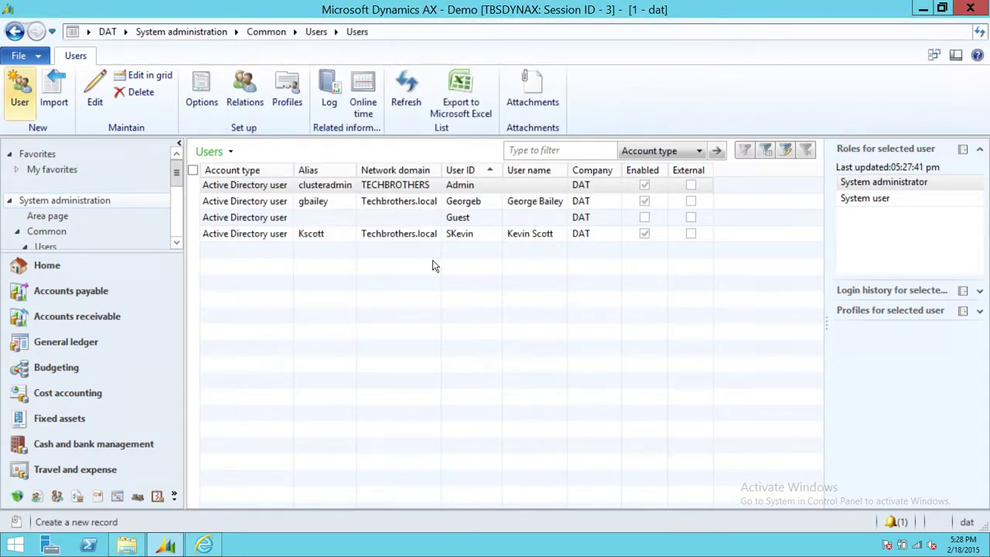
Step: Browse from C:\DynamicsAX through Techbrothers_Techbrothers to the UserSetup folder, select the recording video, and maximize
{"action": "left_click", "coordinate": [125, 544]}
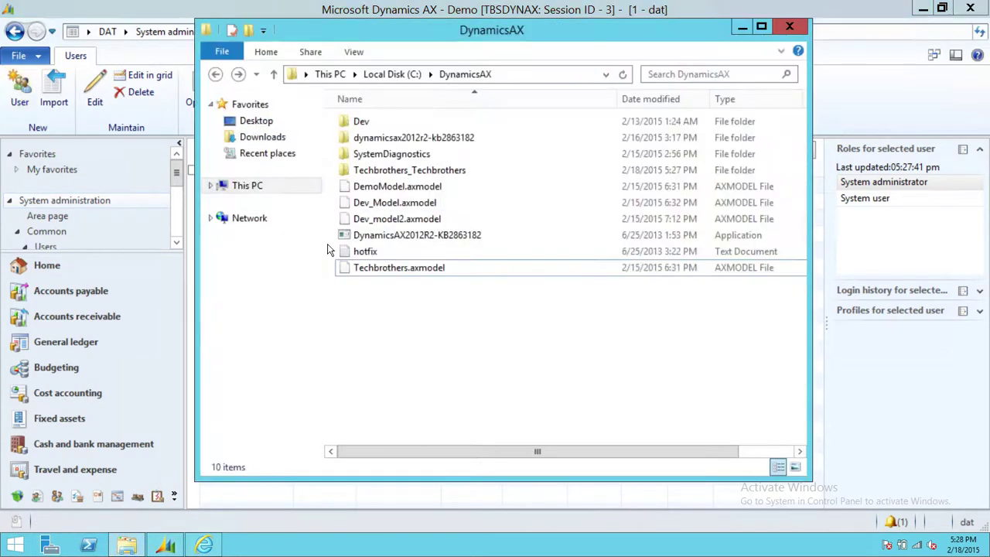
{"action": "left_click", "coordinate": [433, 172]}
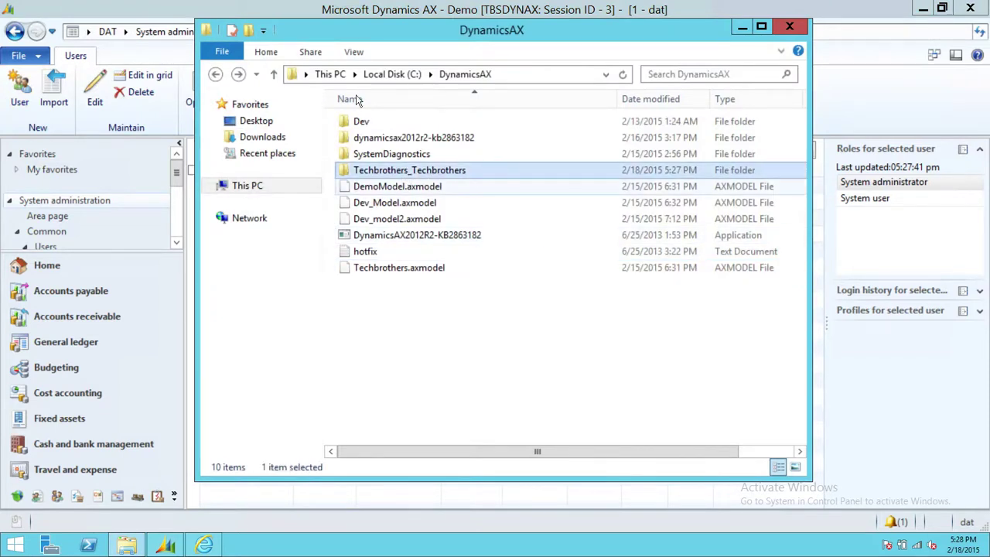
{"action": "left_click", "coordinate": [516, 77]}
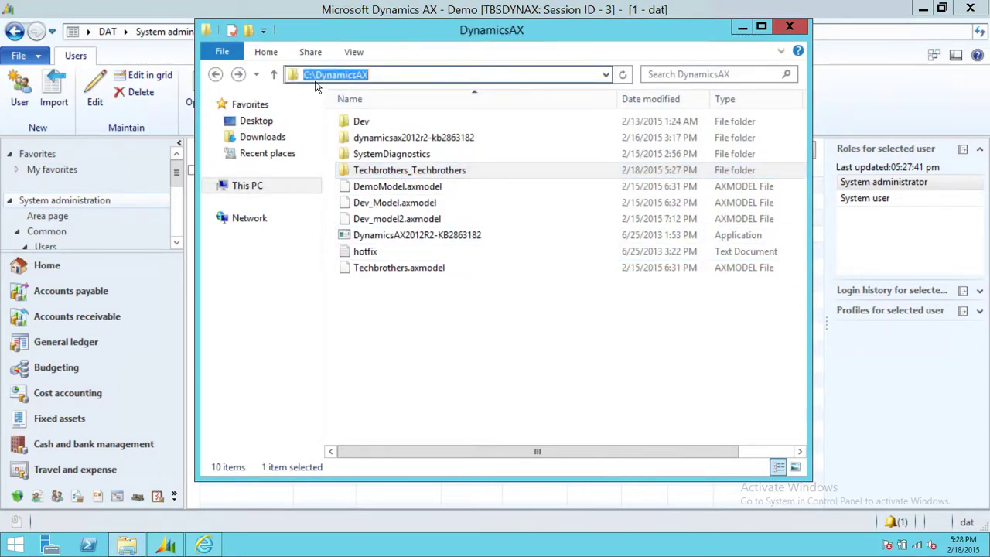
{"action": "left_click", "coordinate": [520, 341]}
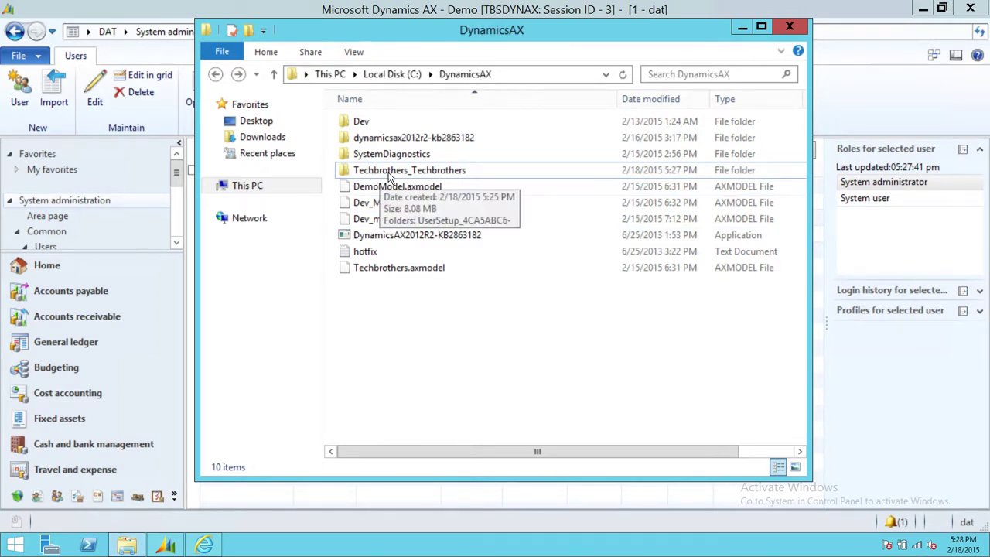
{"action": "double_click", "coordinate": [452, 171]}
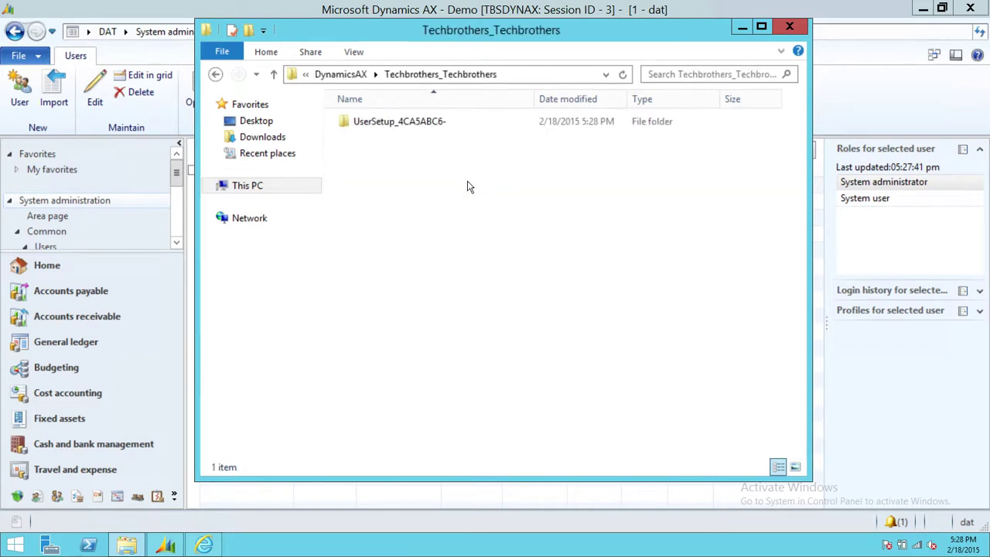
{"action": "double_click", "coordinate": [403, 122]}
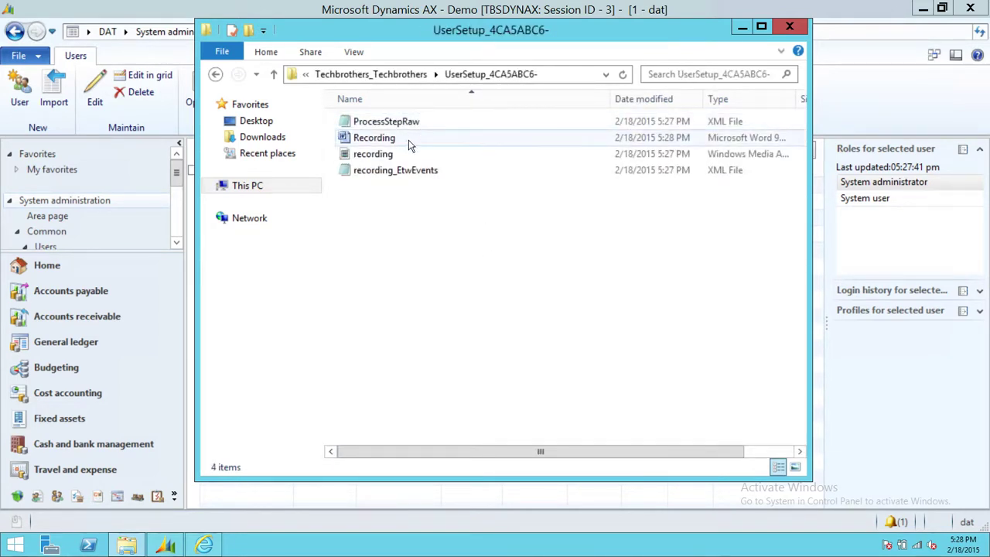
{"action": "left_click", "coordinate": [356, 155]}
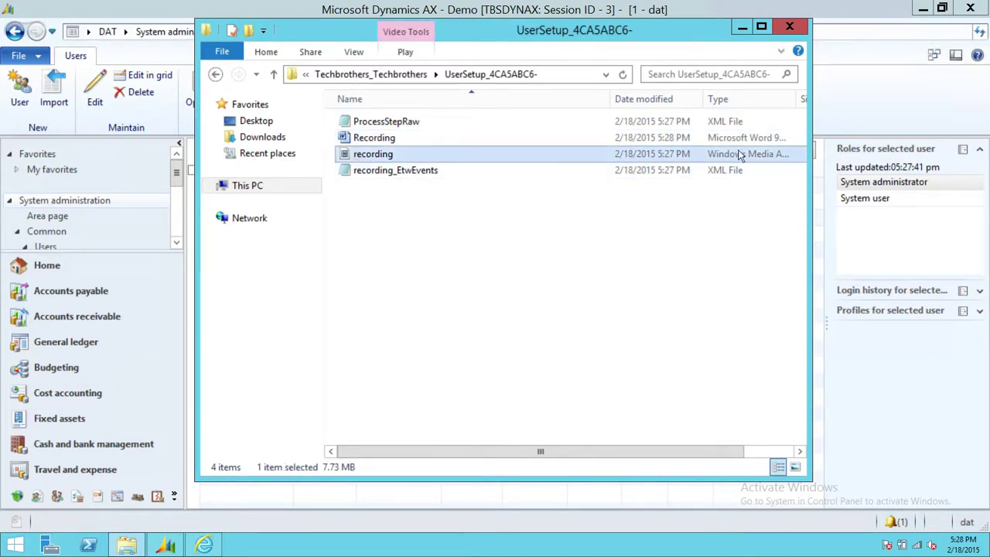
{"action": "key", "text": "super+Up"}
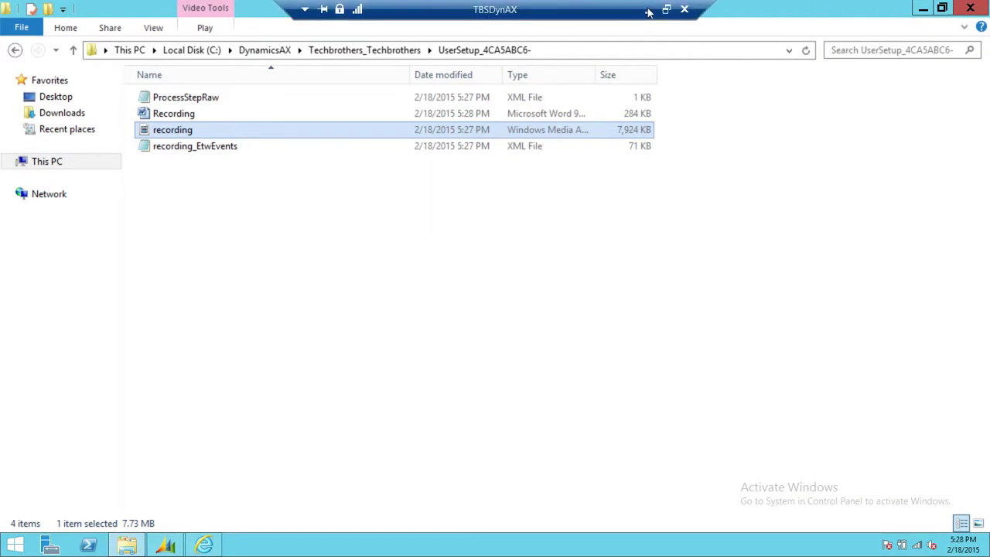
Step: In the local notes, highlight step 3, 'Replace it with orginal video'
{"action": "left_click", "coordinate": [651, 11]}
{"action": "left_click_drag", "start_coordinate": [305, 164], "coordinate": [33, 164]}
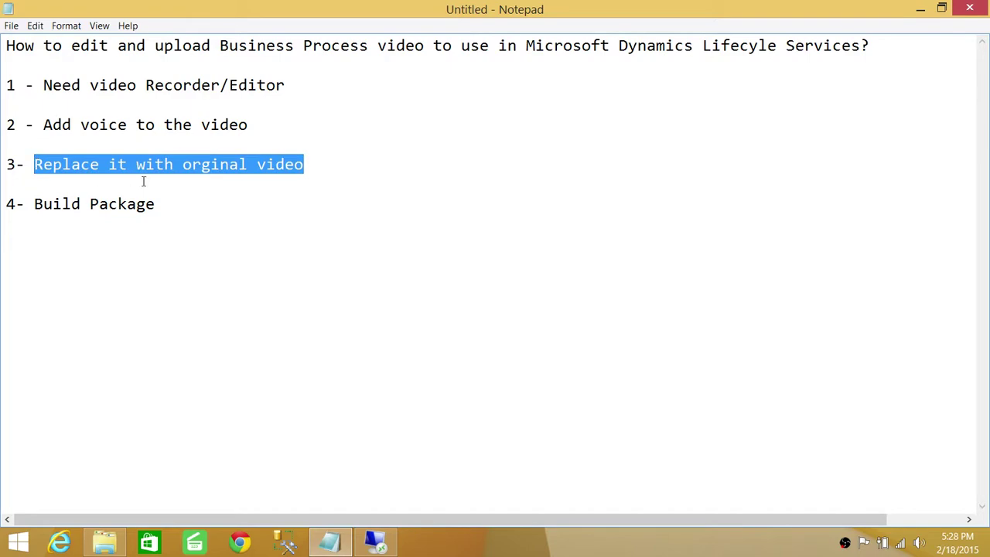
{"action": "left_click", "coordinate": [921, 7]}
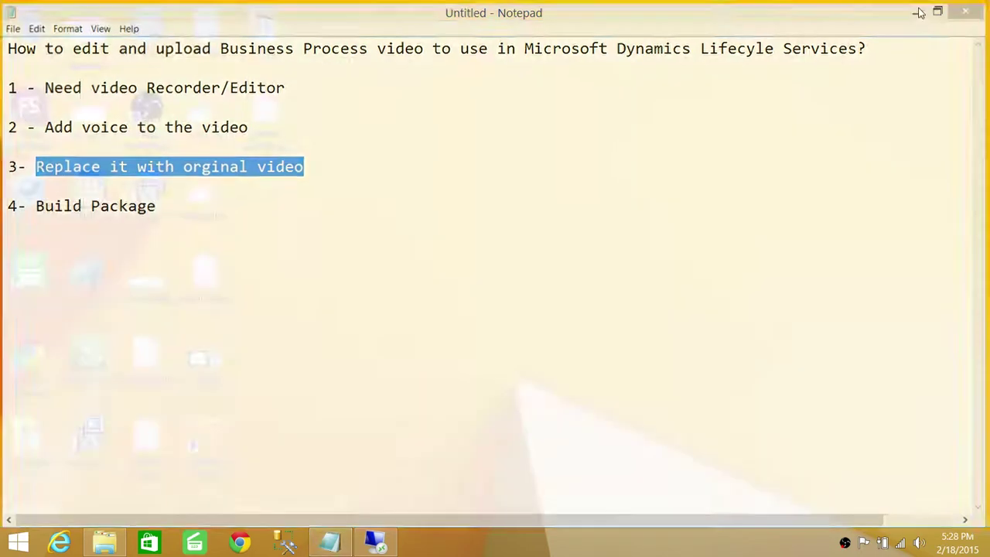
Step: Return to the remote session and bring the UserSetup recording folder to the front
{"action": "left_click", "coordinate": [376, 544]}
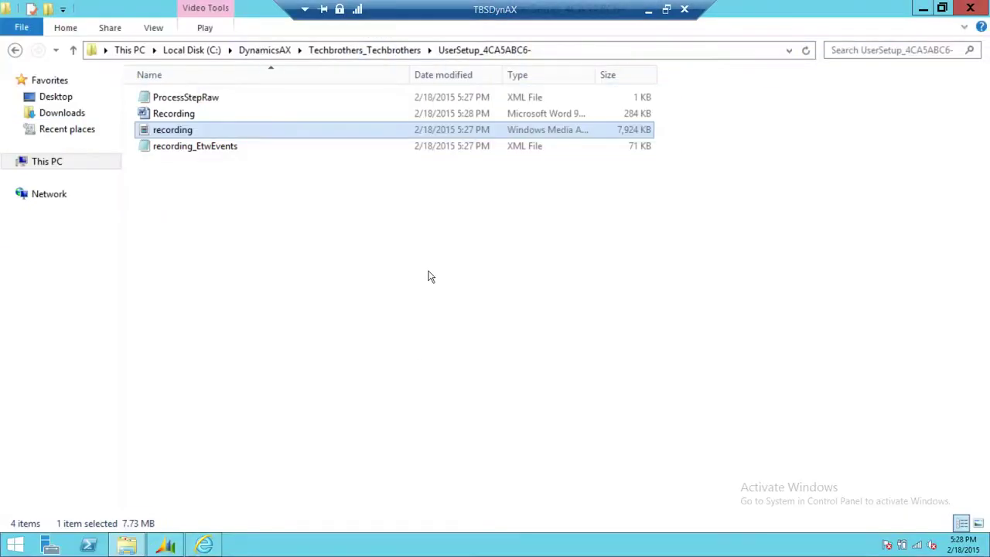
{"action": "left_click", "coordinate": [154, 547]}
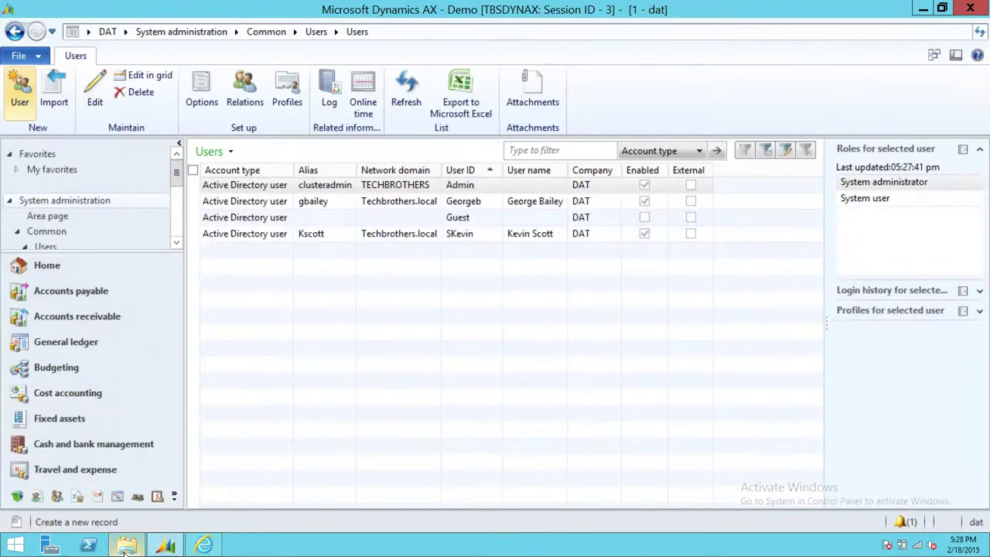
{"action": "left_click", "coordinate": [126, 547]}
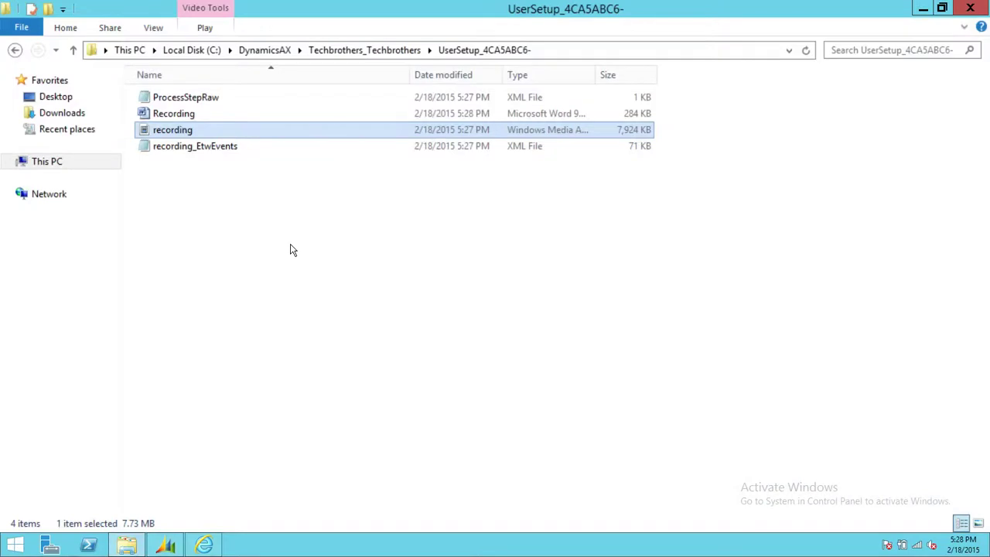
Step: Widen the Type column and compare the original recording with the 44,315 KB Recording_edited
{"action": "left_click", "coordinate": [249, 188]}
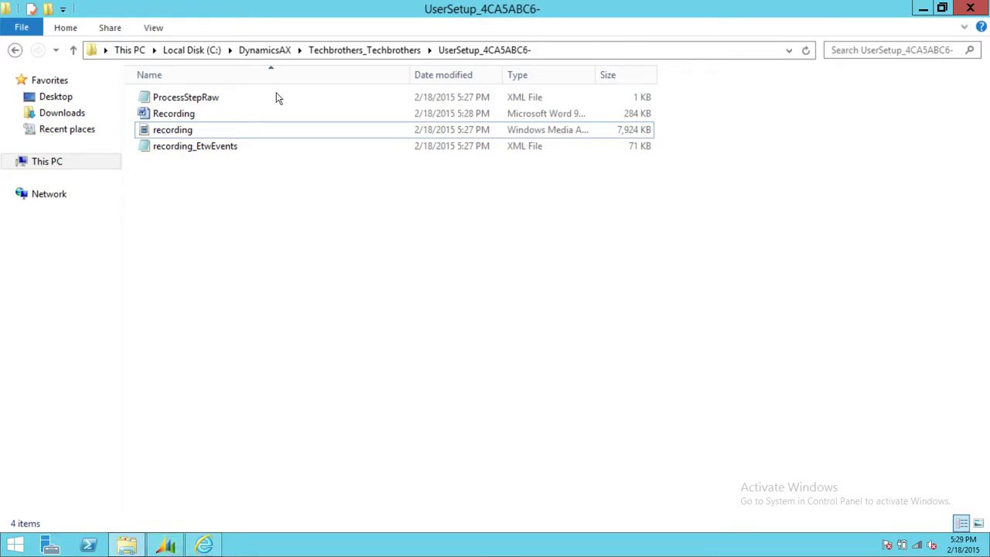
{"action": "left_click", "coordinate": [923, 9]}
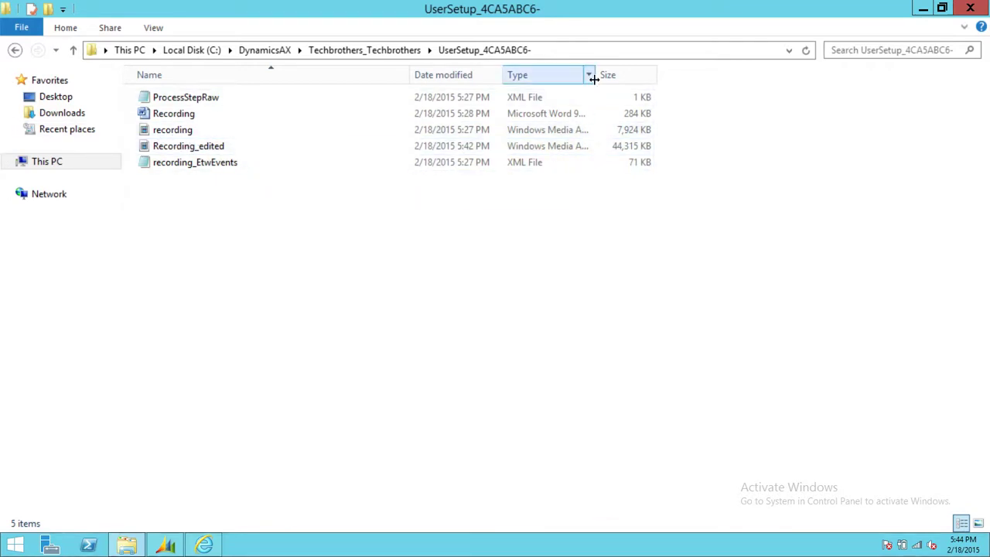
{"action": "left_click_drag", "start_coordinate": [593, 78], "coordinate": [660, 77]}
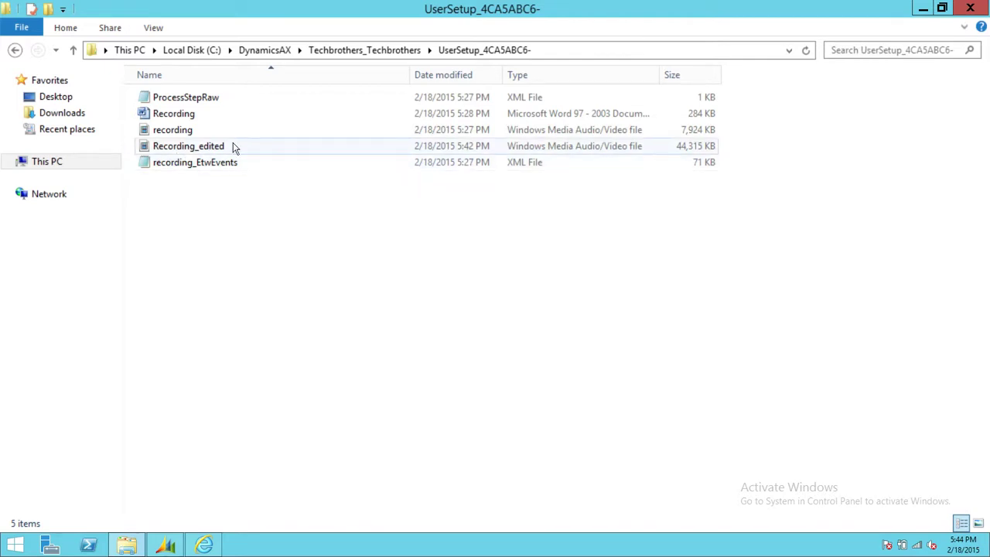
{"action": "mouse_move", "coordinate": [215, 147]}
{"action": "left_click", "coordinate": [205, 131]}
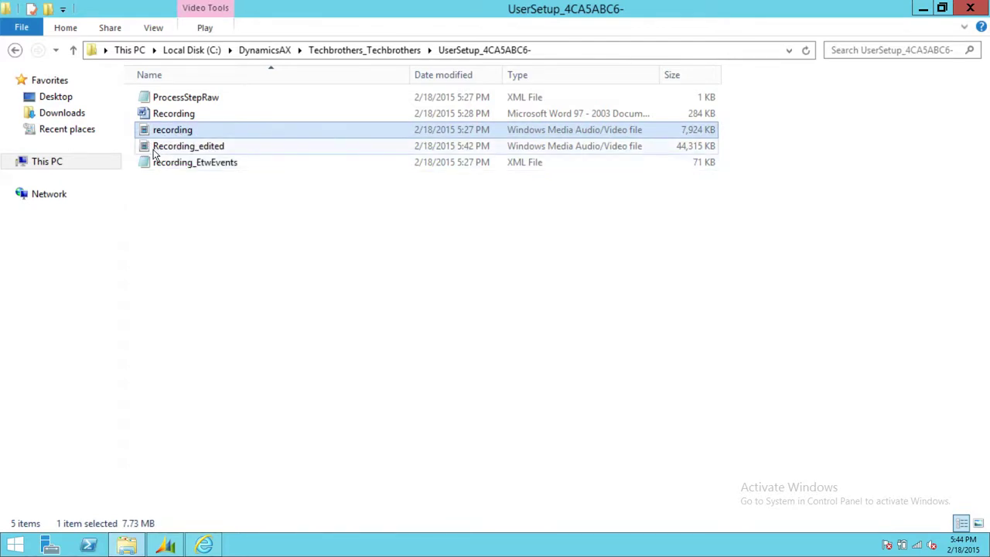
{"action": "left_click", "coordinate": [170, 147]}
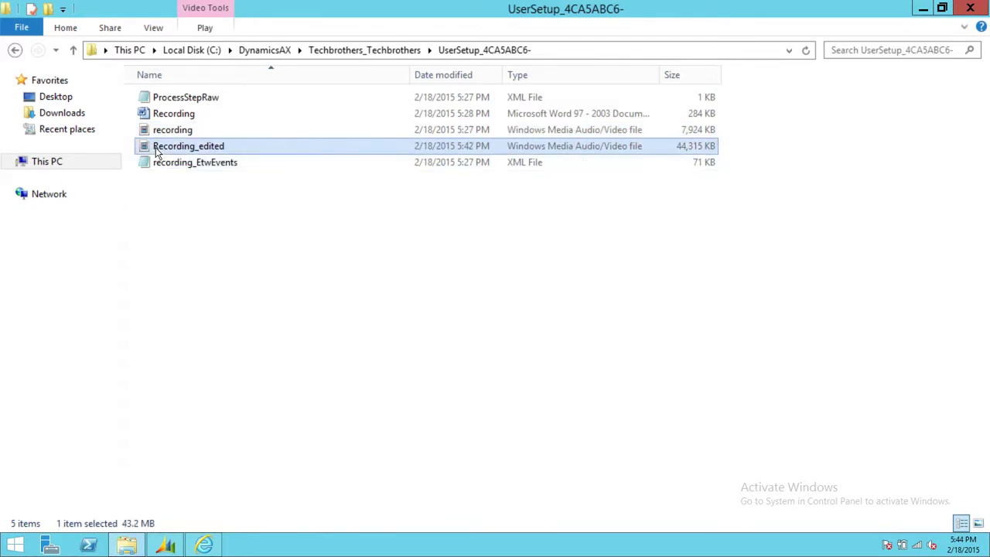
{"action": "left_click", "coordinate": [198, 132]}
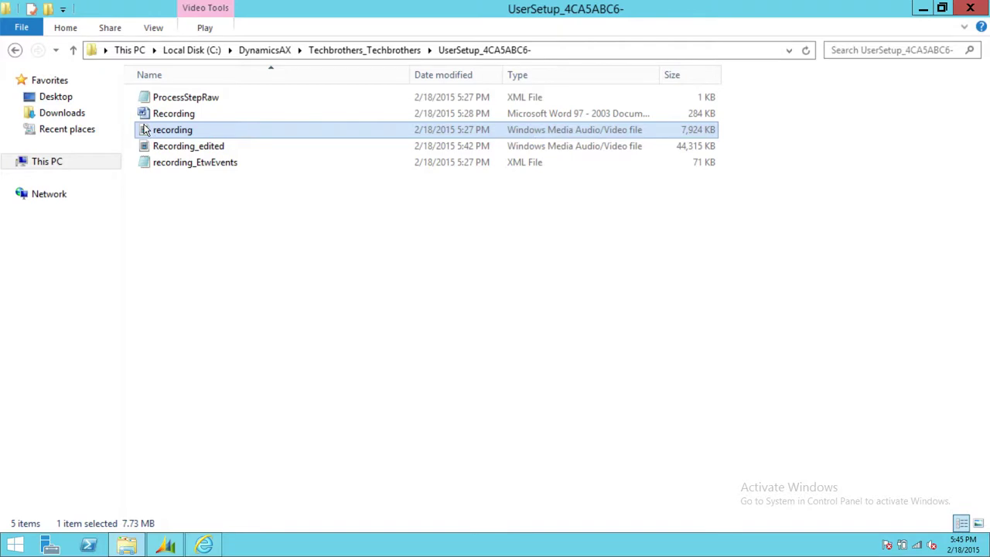
Step: Delete the original recording video and rename Recording_edited to 'recording'
{"action": "right_click", "coordinate": [194, 132]}
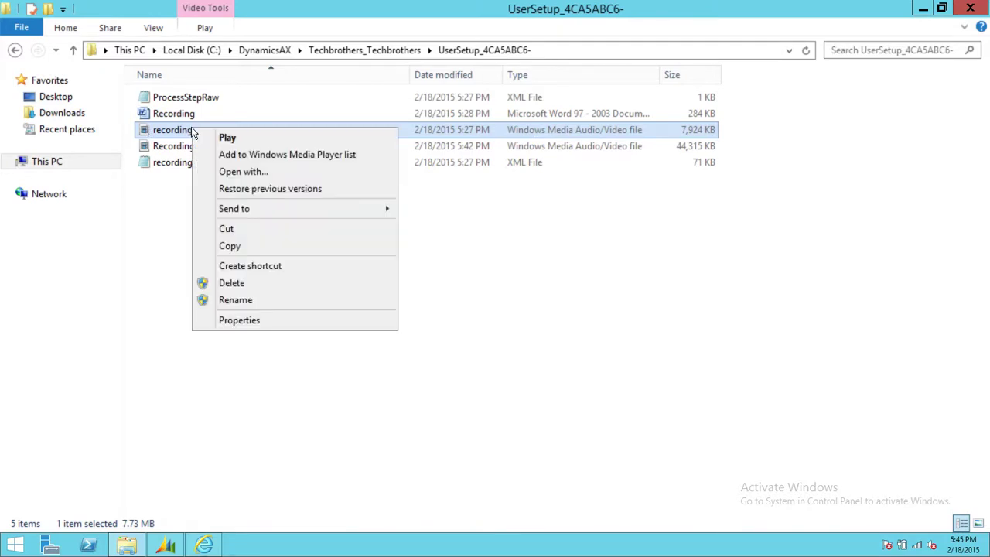
{"action": "left_click", "coordinate": [263, 283]}
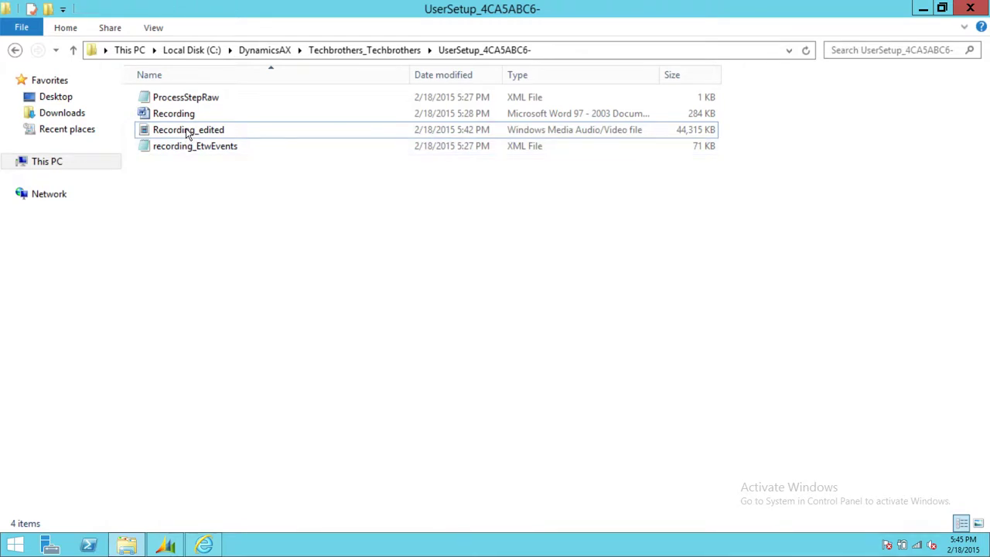
{"action": "right_click", "coordinate": [187, 132]}
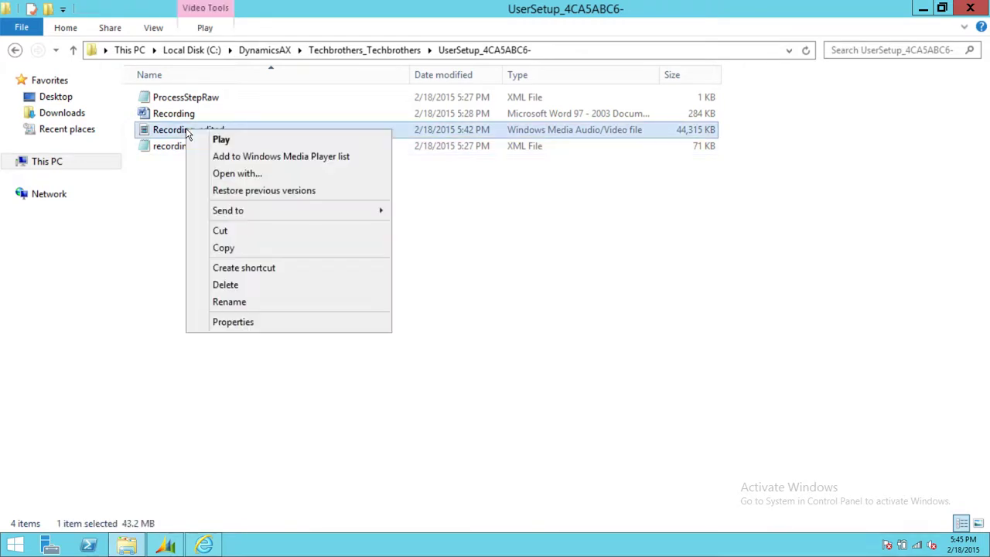
{"action": "left_click", "coordinate": [244, 303]}
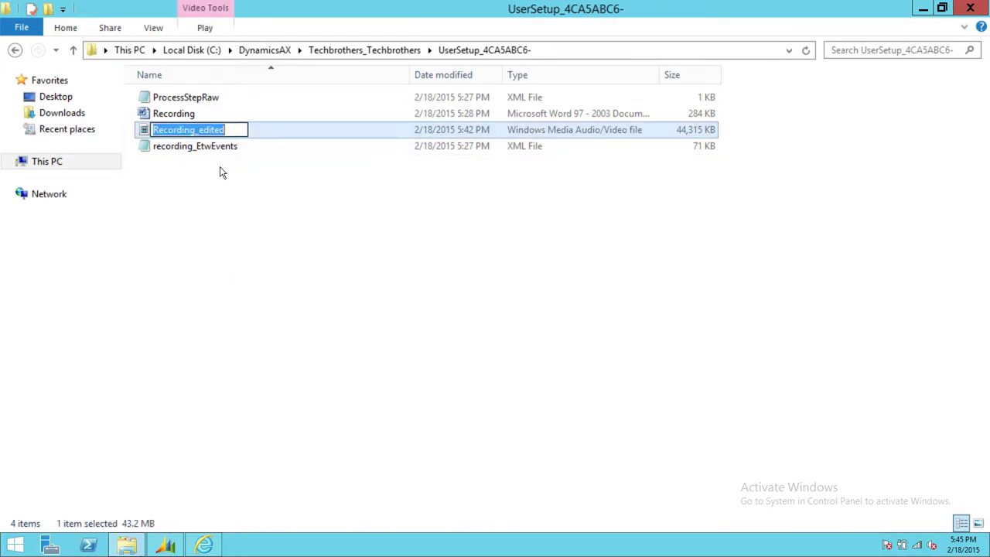
{"action": "type", "text": "re"}
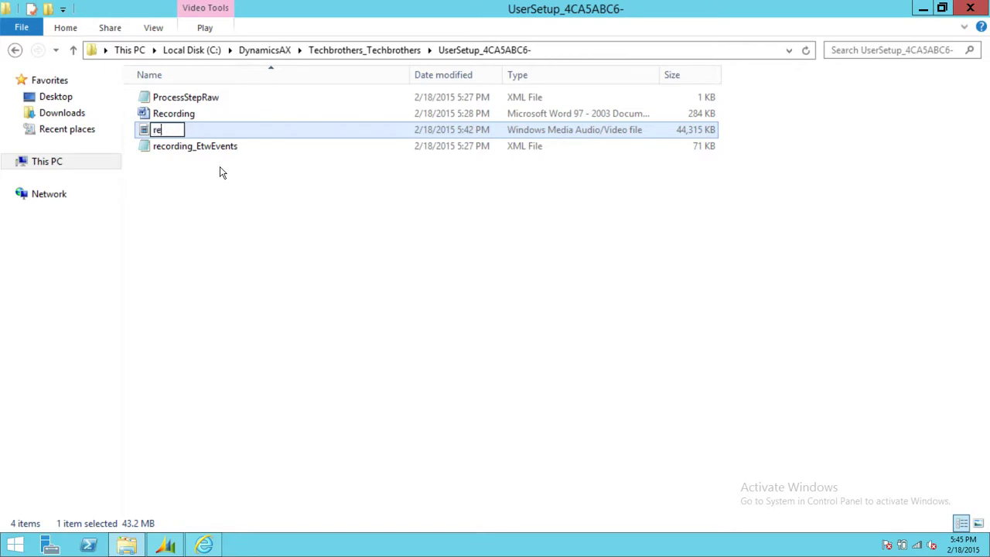
{"action": "type", "text": "cording"}
{"action": "key", "text": "Return"}
{"action": "left_click", "coordinate": [249, 200]}
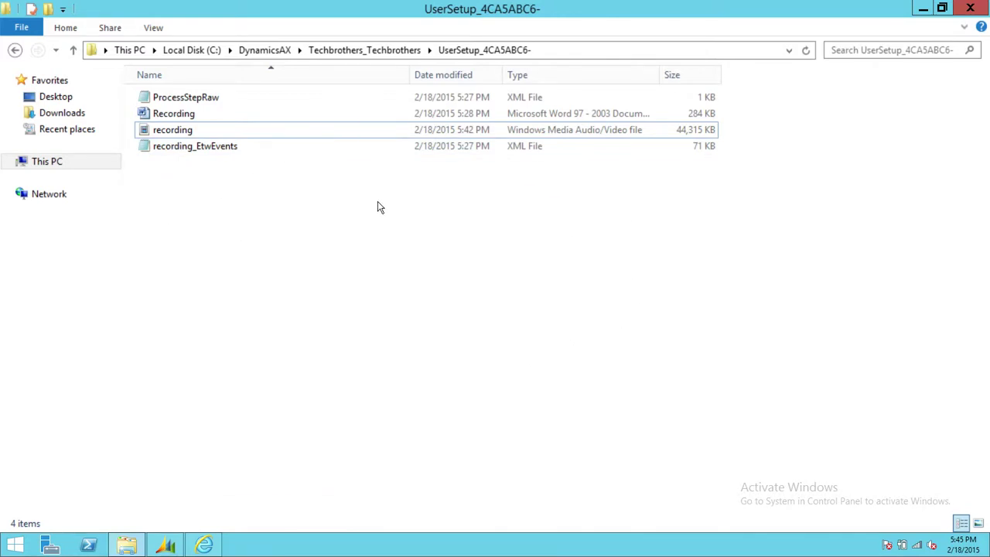
Step: Bring Dynamics AX forward and point to Tools in the File menu
{"action": "left_click", "coordinate": [166, 541]}
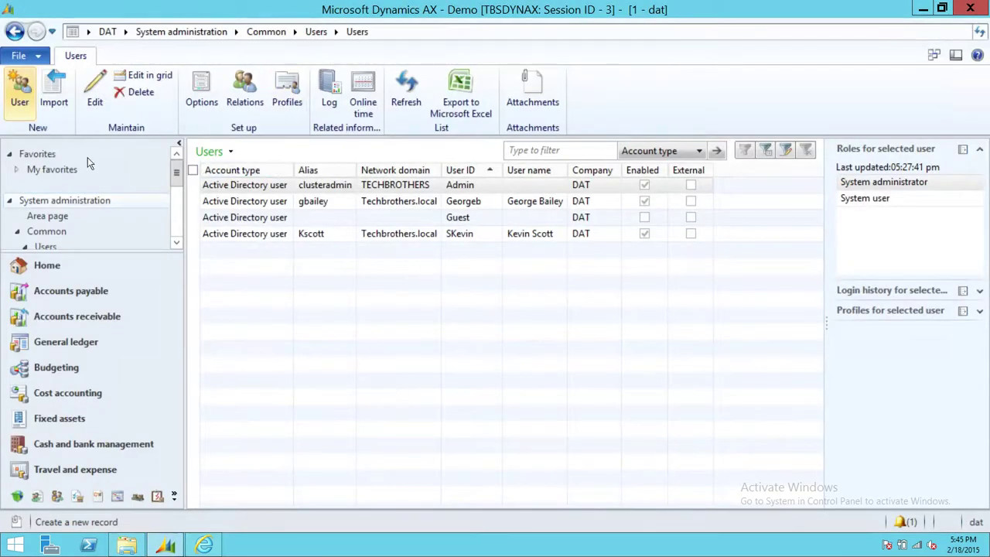
{"action": "left_click", "coordinate": [19, 56]}
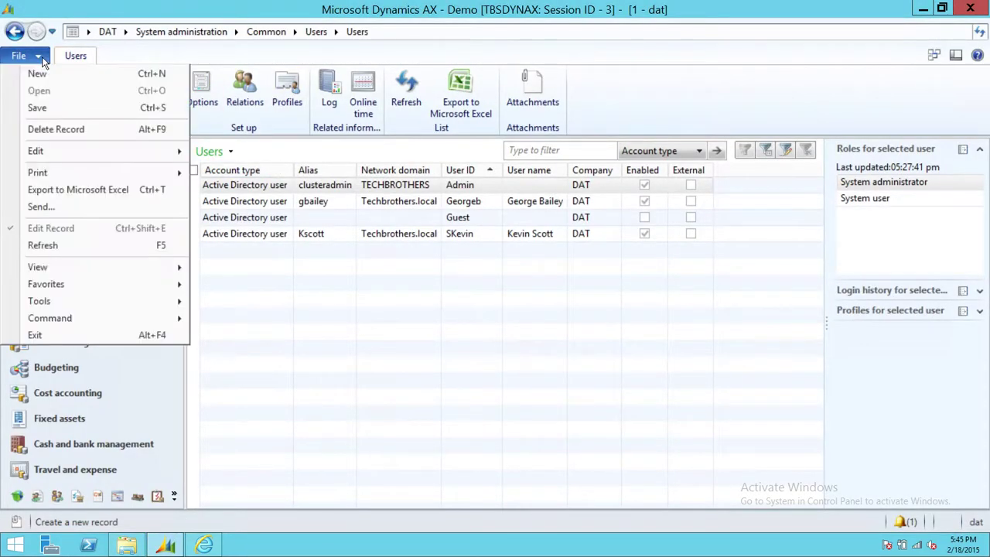
{"action": "mouse_move", "coordinate": [115, 300]}
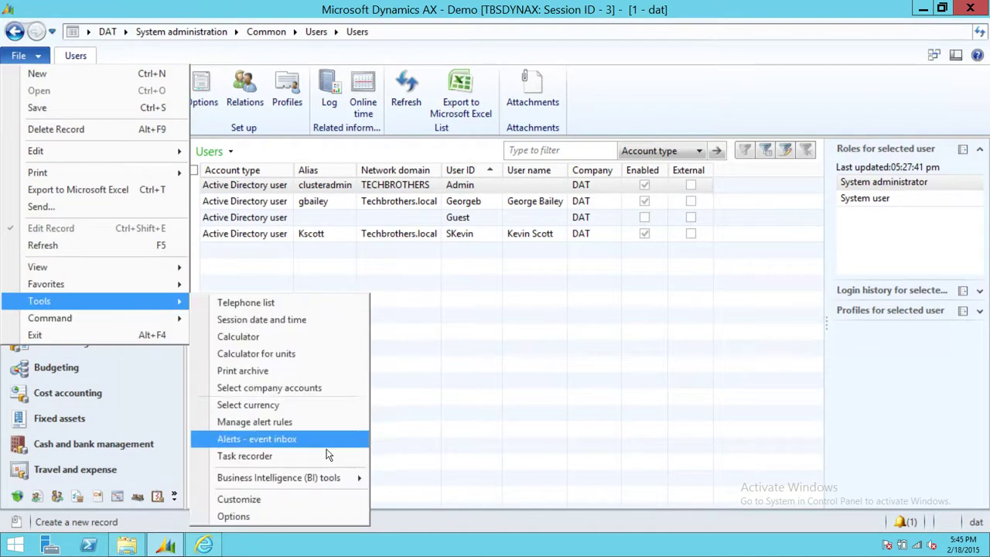
Step: Build the task recorder package for UserSetup, then close the Infolog and Task recorder
{"action": "left_click", "coordinate": [278, 455]}
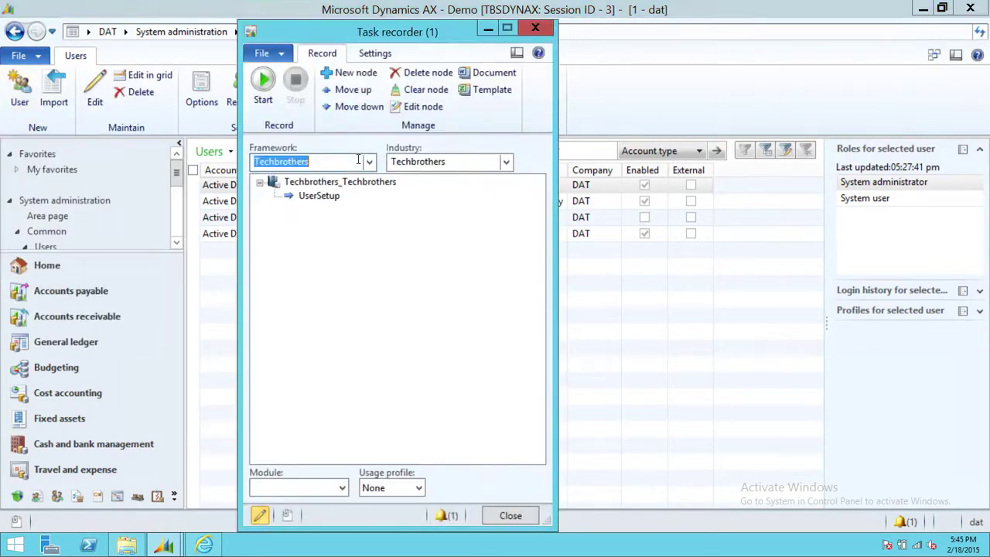
{"action": "left_click", "coordinate": [323, 196]}
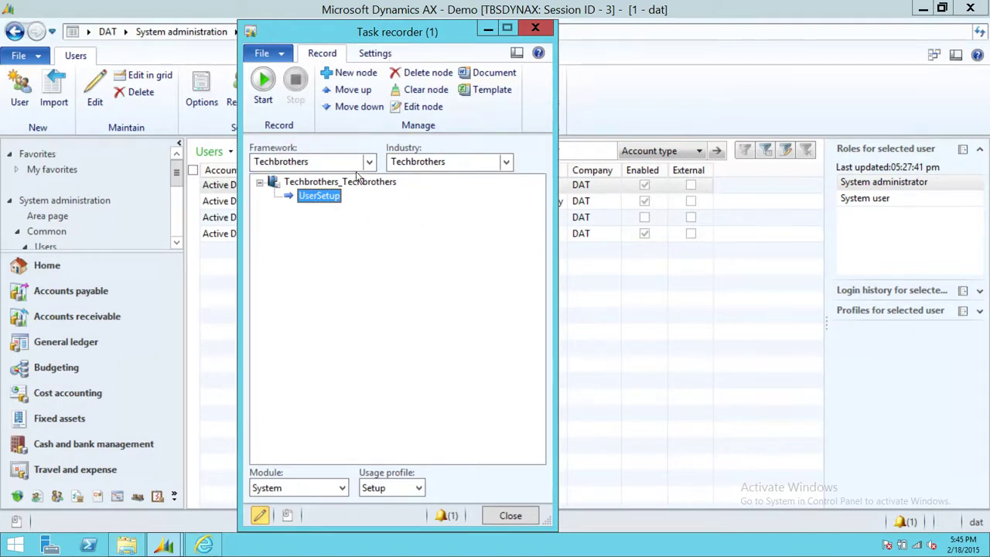
{"action": "left_click", "coordinate": [376, 57]}
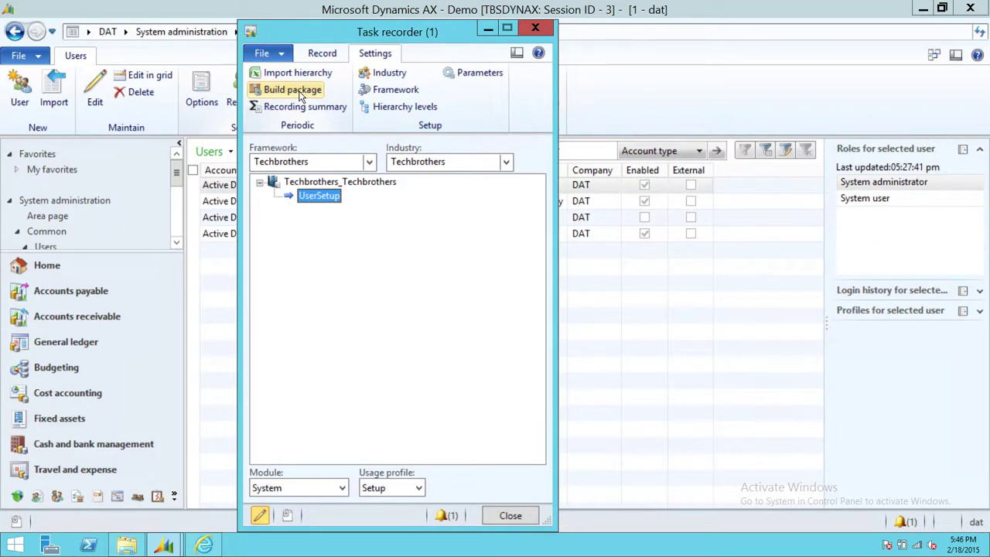
{"action": "left_click", "coordinate": [301, 93]}
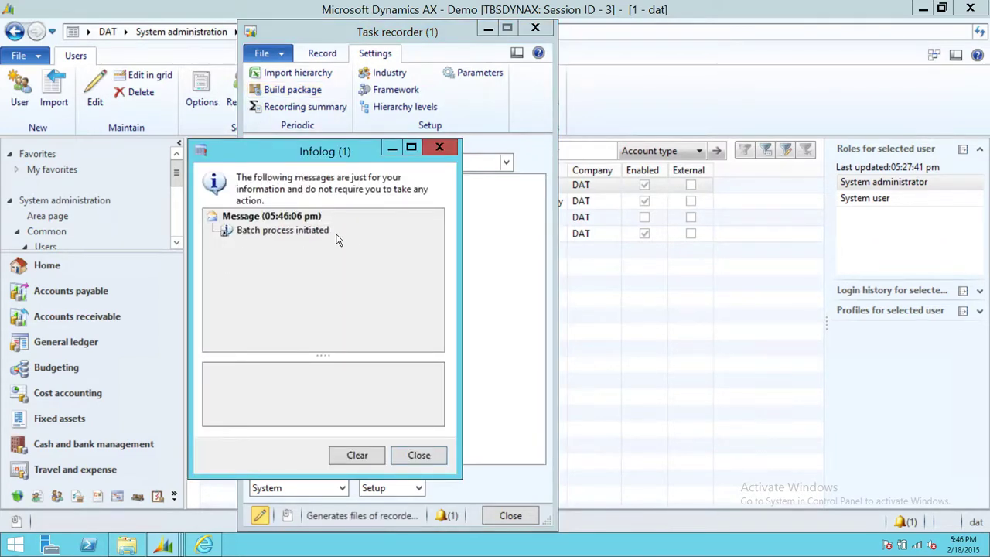
{"action": "left_click", "coordinate": [419, 456]}
{"action": "left_click", "coordinate": [511, 517]}
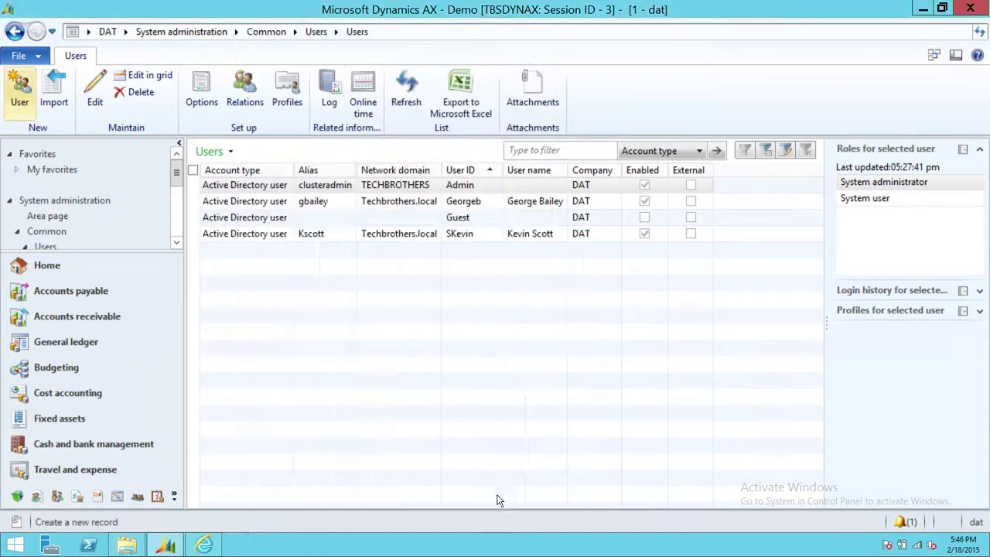
Step: Open System administration batch jobs and monitor the Generate process-step file job, widening Job description
{"action": "left_click", "coordinate": [175, 498]}
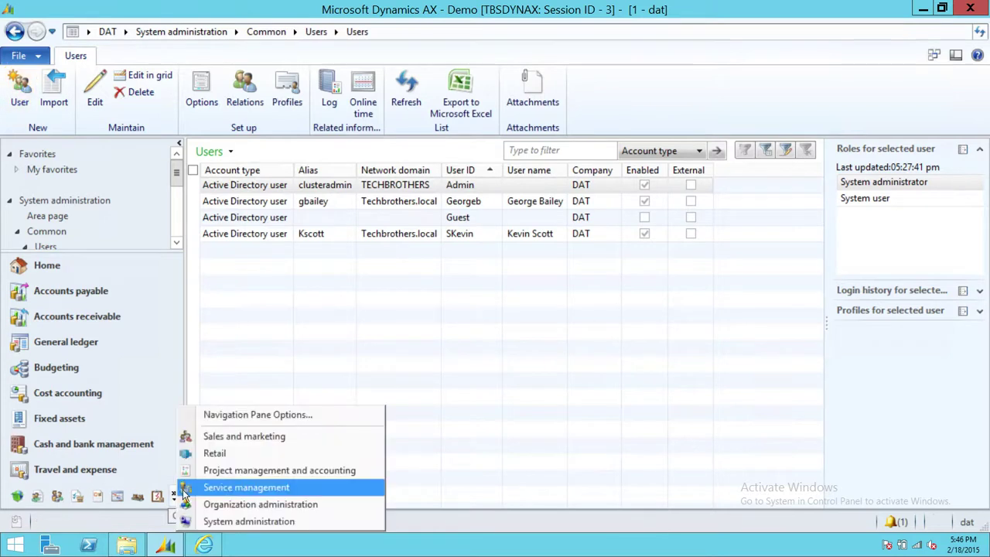
{"action": "left_click", "coordinate": [273, 522]}
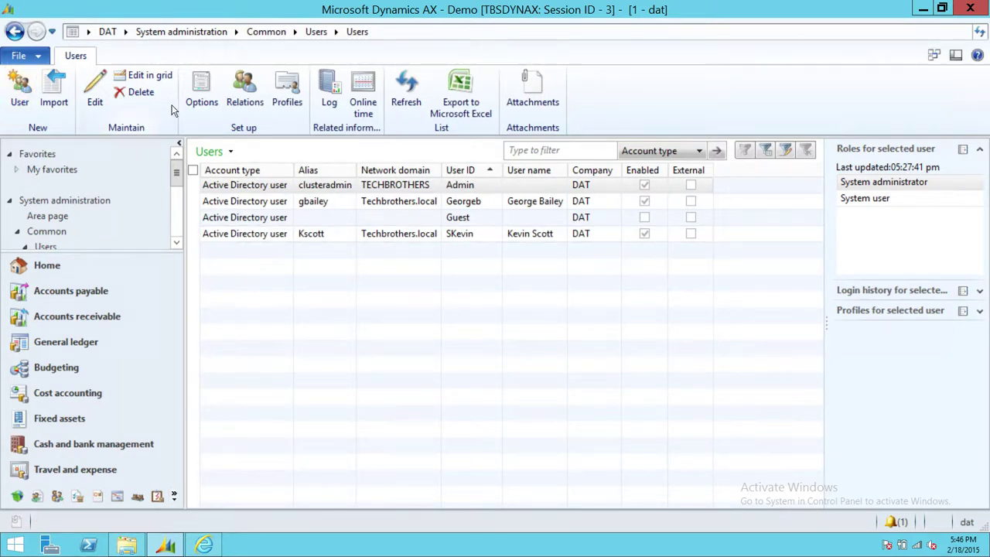
{"action": "left_click", "coordinate": [194, 32]}
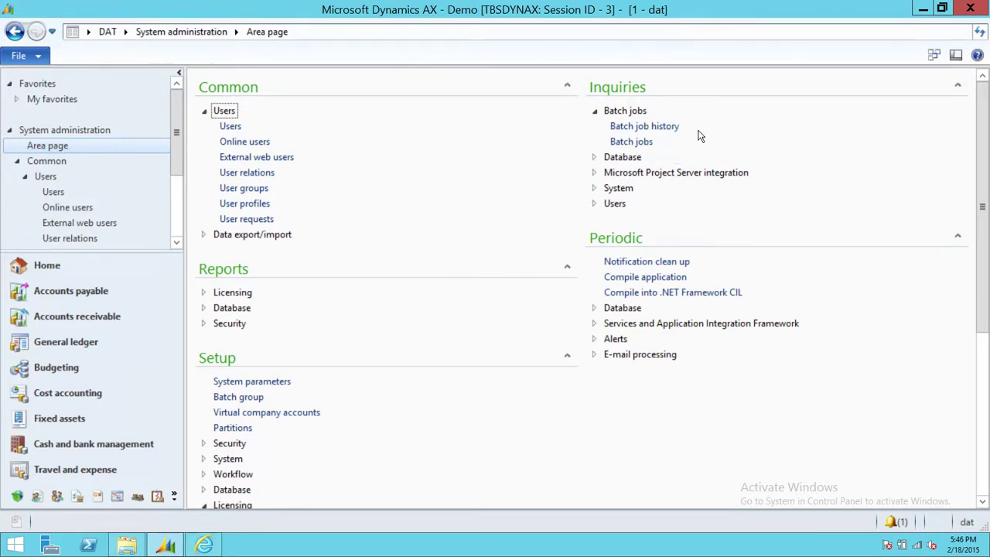
{"action": "left_click", "coordinate": [633, 142]}
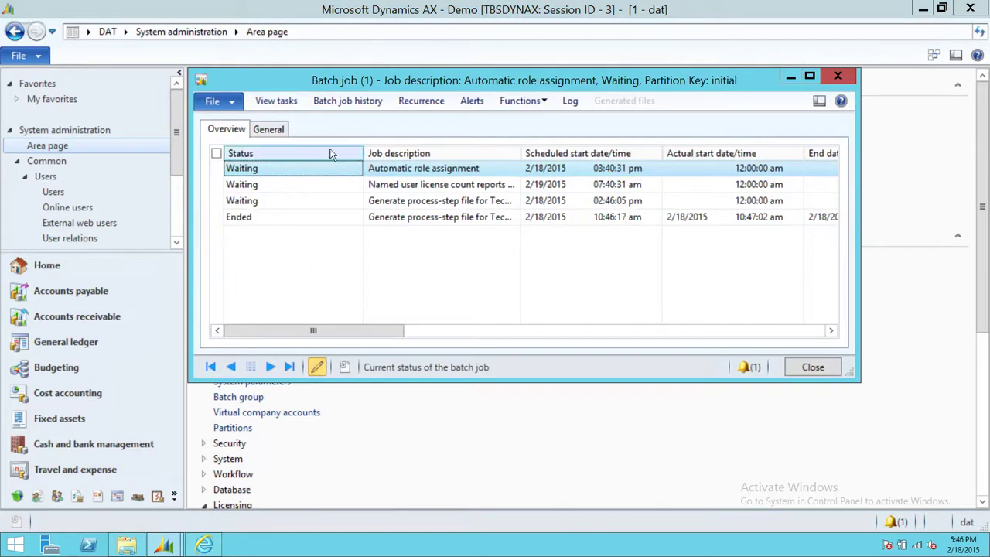
{"action": "left_click_drag", "start_coordinate": [524, 148], "coordinate": [609, 150]}
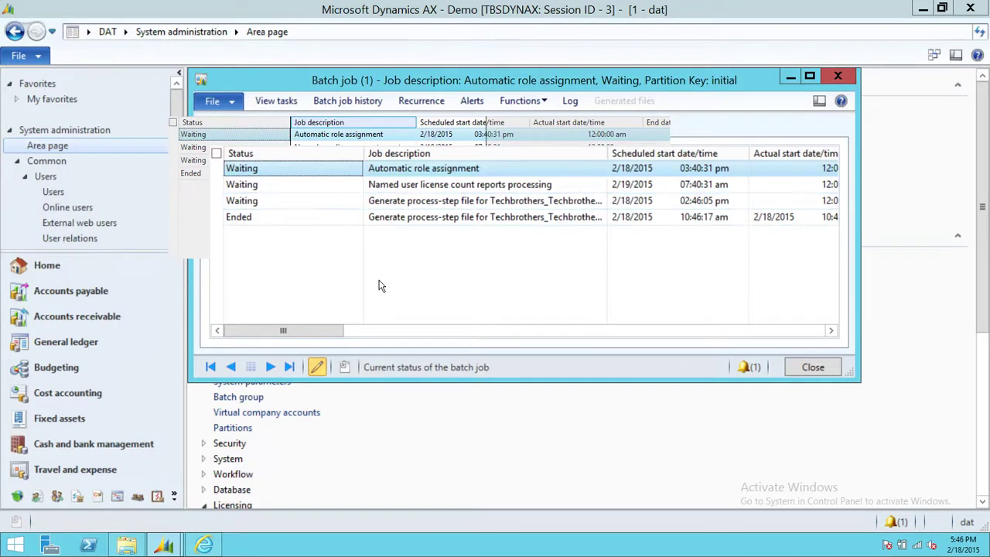
{"action": "left_click", "coordinate": [309, 204]}
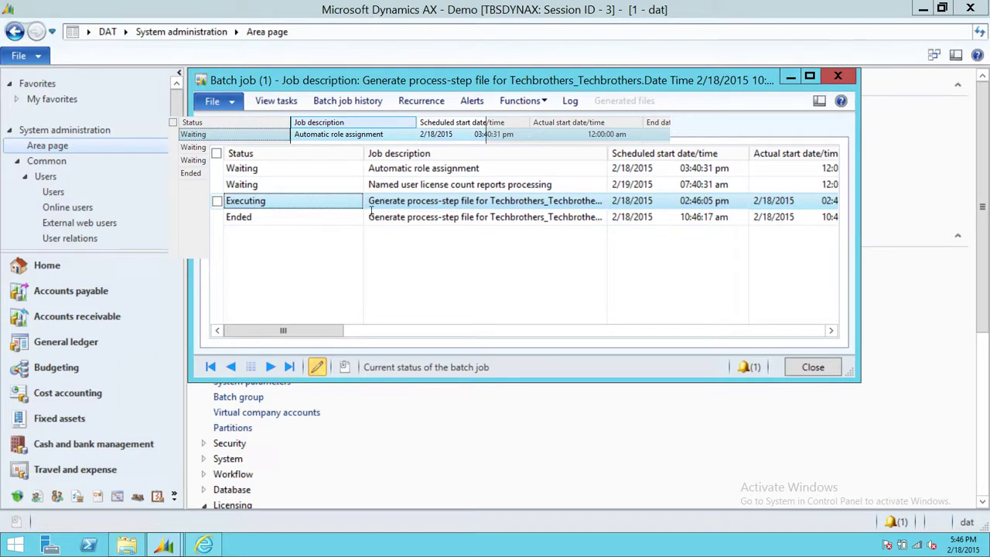
{"action": "left_click_drag", "start_coordinate": [613, 148], "coordinate": [643, 148]}
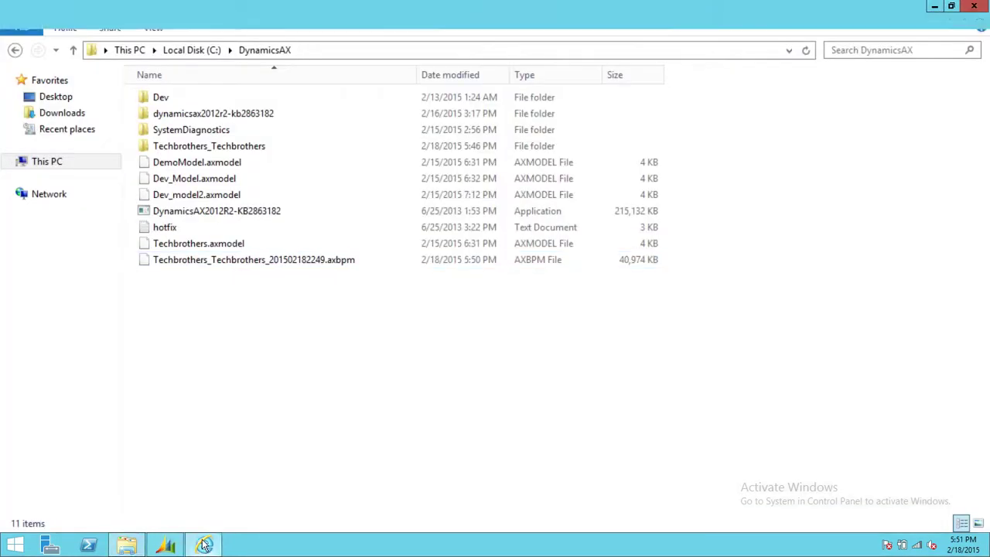
Step: Check the new .axbpm package in C:\DynamicsAX, then start a My libraries upload
{"action": "left_click", "coordinate": [203, 545]}
{"action": "left_click", "coordinate": [203, 545]}
{"action": "left_click", "coordinate": [167, 546]}
{"action": "left_click", "coordinate": [167, 546]}
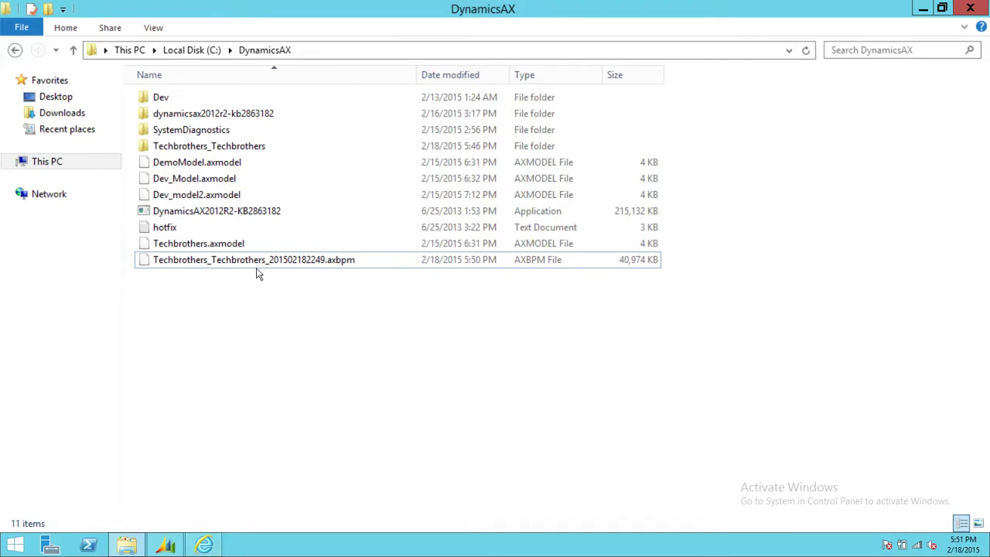
{"action": "left_click", "coordinate": [204, 545]}
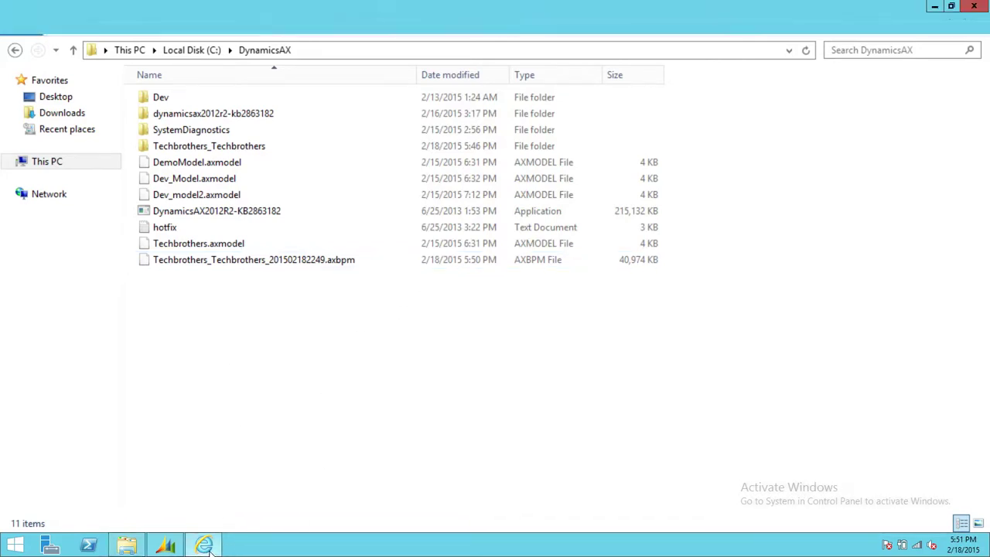
{"action": "left_click", "coordinate": [238, 264]}
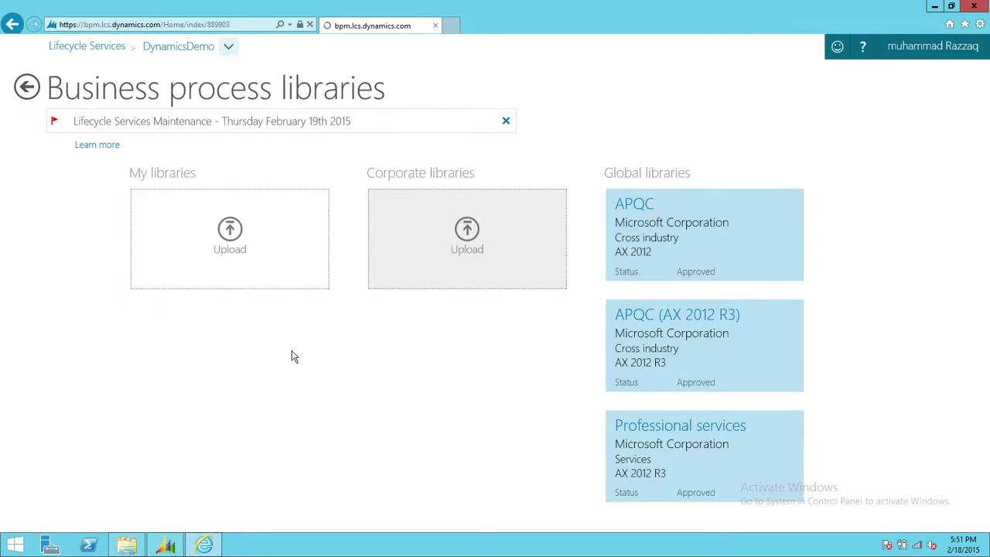
Step: Name the solution UserProcesses and upload Techbrothers_Techbrothers_201502182249.axbpm
{"action": "scroll", "coordinate": [302, 479], "scroll_direction": "down", "scroll_amount": 3}
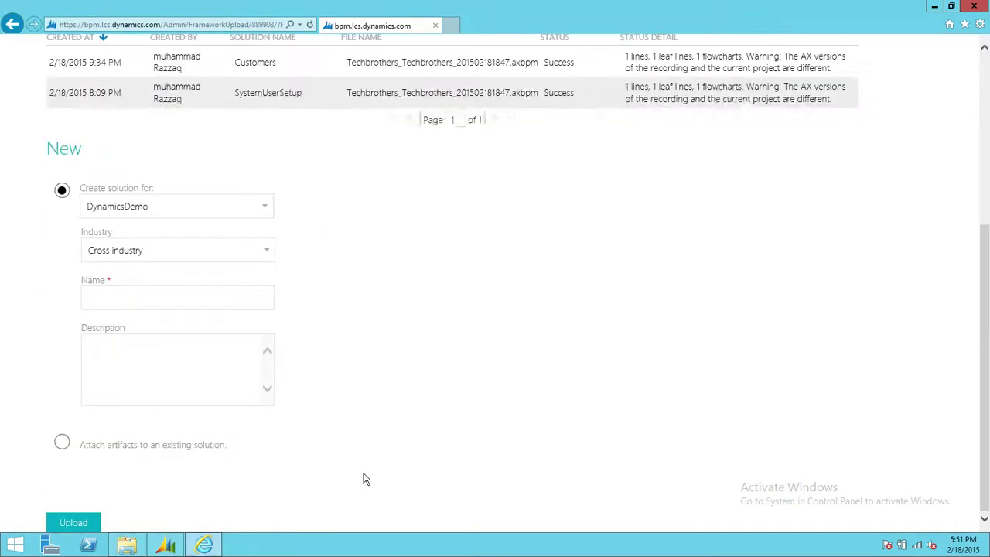
{"action": "left_click", "coordinate": [132, 301]}
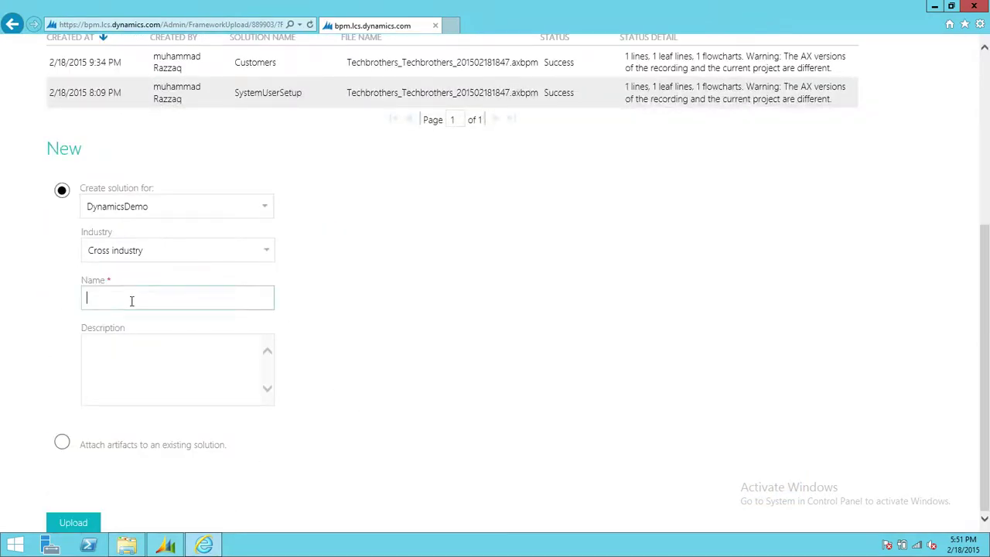
{"action": "type", "text": "UserProcesses"}
{"action": "left_click", "coordinate": [203, 380]}
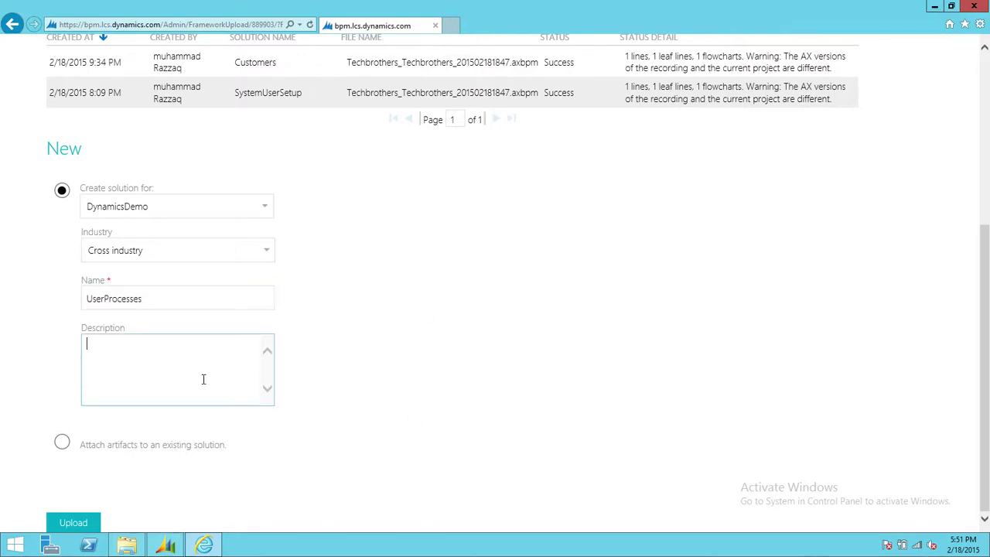
{"action": "left_click", "coordinate": [78, 523]}
{"action": "left_click", "coordinate": [216, 218]}
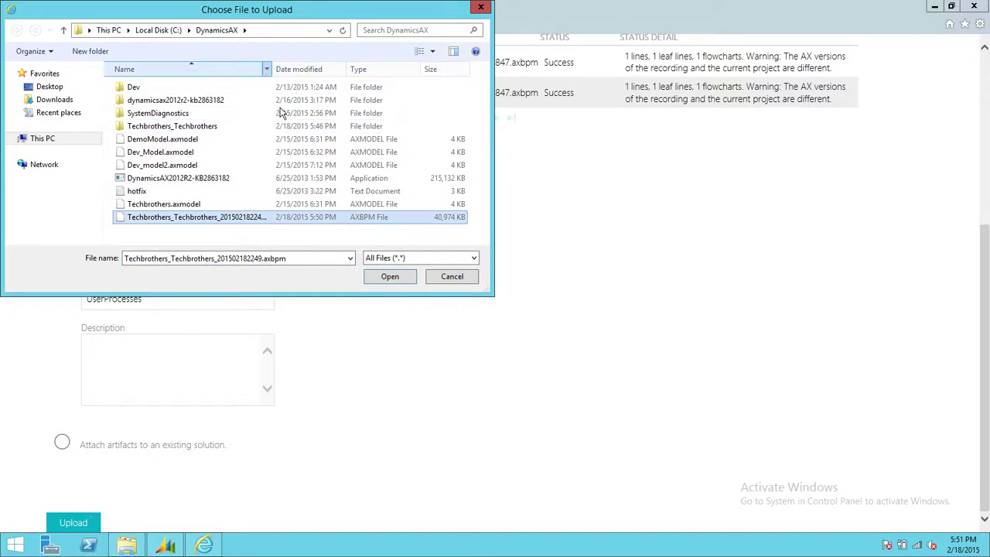
{"action": "left_click_drag", "start_coordinate": [275, 74], "coordinate": [395, 74]}
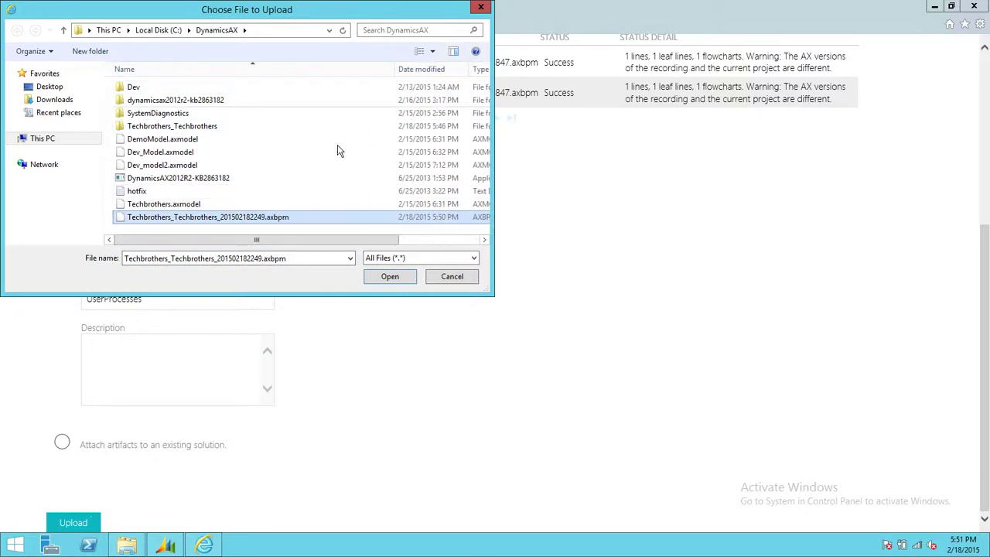
{"action": "left_click", "coordinate": [389, 277]}
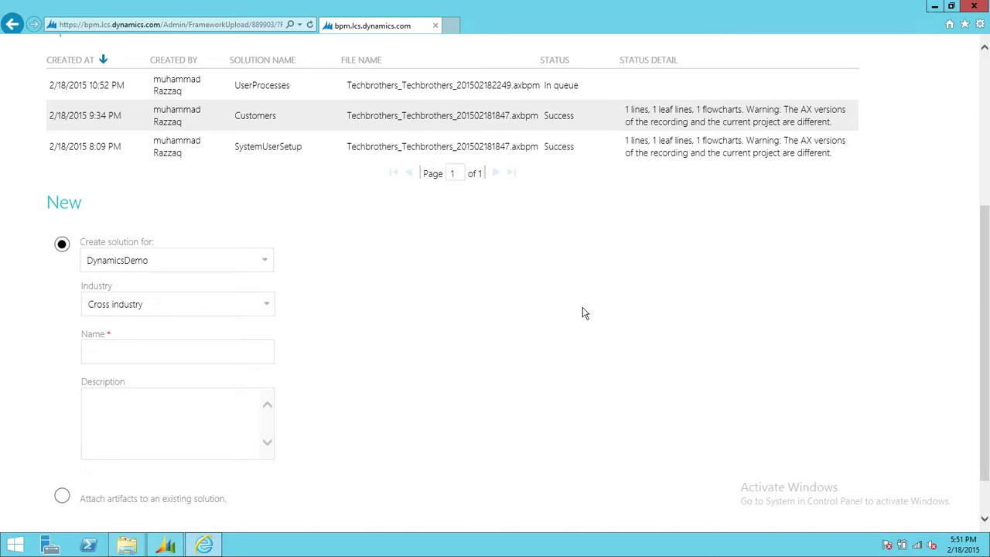
Step: Return to the top of the Administration page and refresh to check the UserProcesses upload status
{"action": "scroll", "coordinate": [585, 312], "scroll_direction": "up", "scroll_amount": 4}
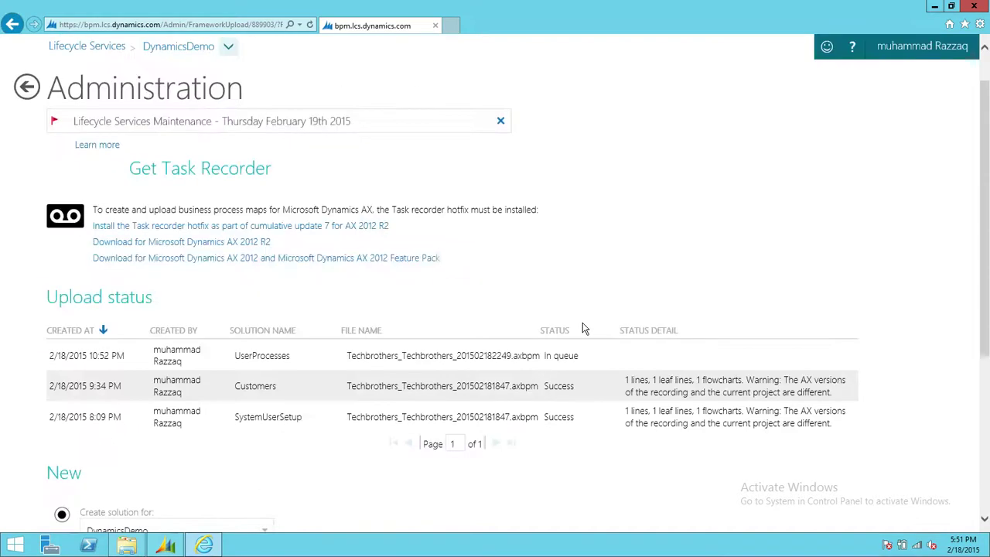
{"action": "left_click", "coordinate": [279, 25]}
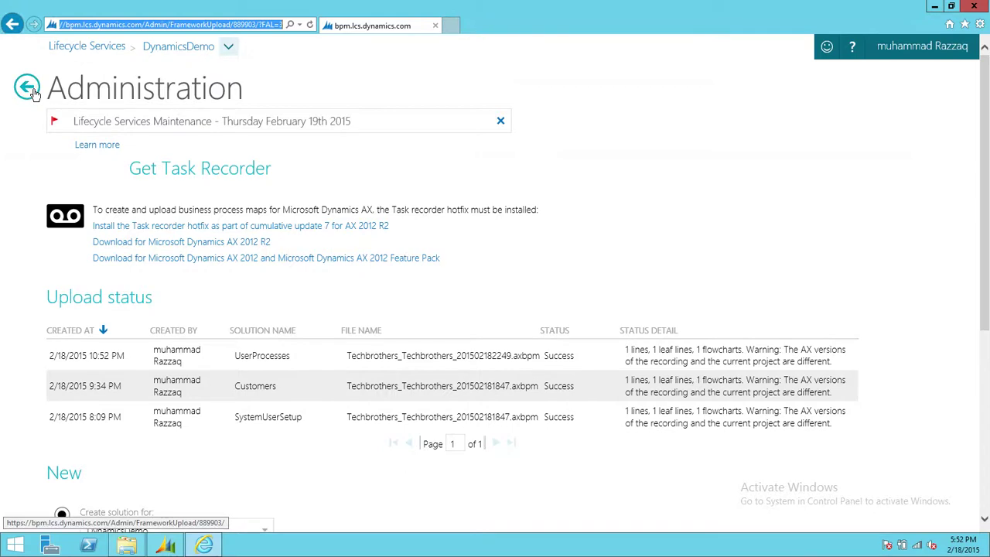
Step: Go back to Business process libraries and open the UserProcesses library to view UserSetup
{"action": "left_click", "coordinate": [28, 89]}
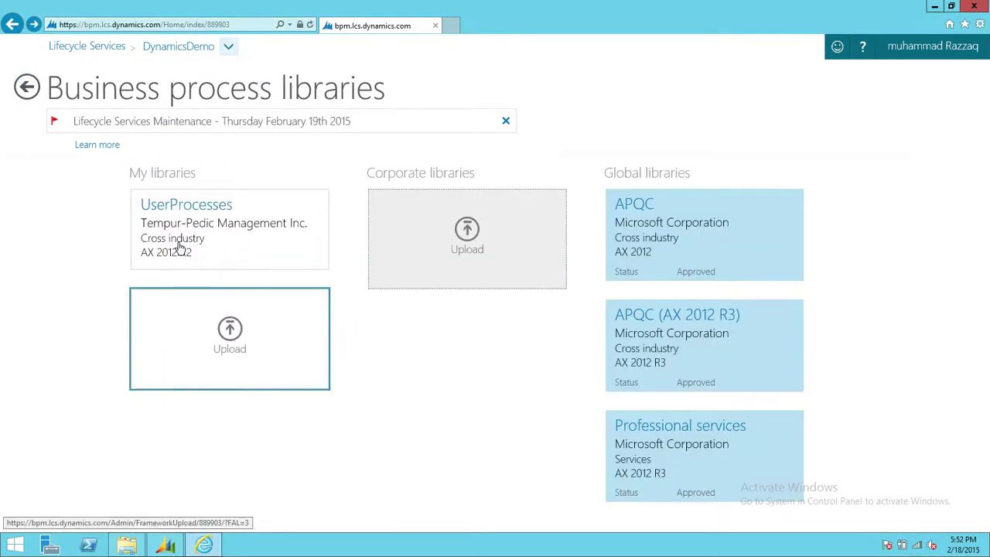
{"action": "left_click", "coordinate": [189, 214]}
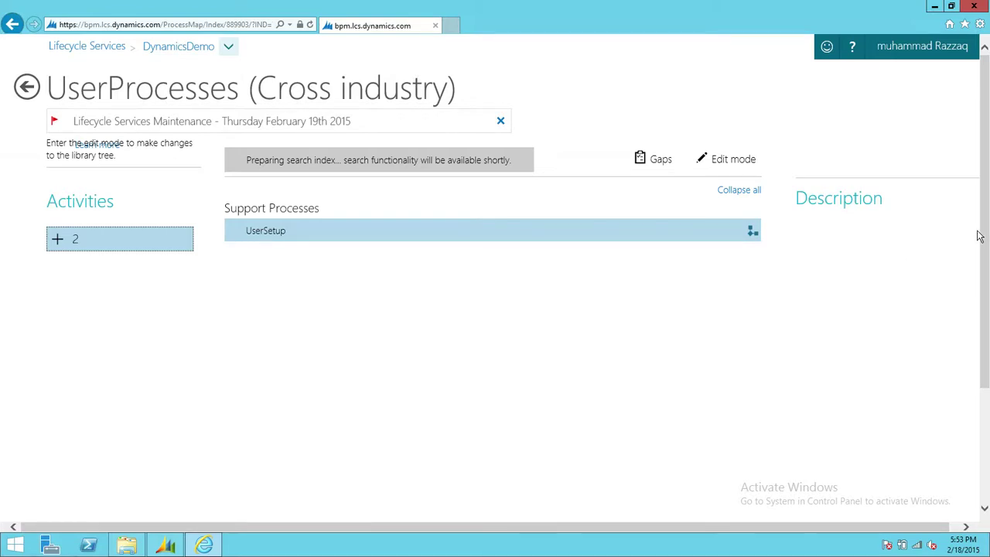
{"action": "scroll", "coordinate": [985, 245], "scroll_direction": "down", "scroll_amount": 4}
{"action": "scroll", "coordinate": [969, 183], "scroll_direction": "up", "scroll_amount": 4}
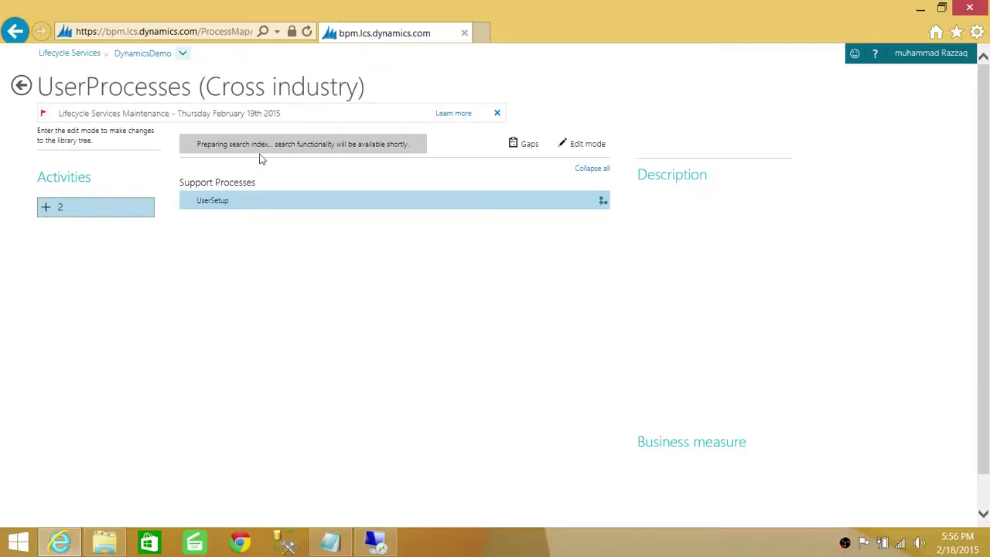
Step: Open the UserSetup flowchart, allow the media player add-on, and play the video full screen
{"action": "left_click", "coordinate": [215, 203]}
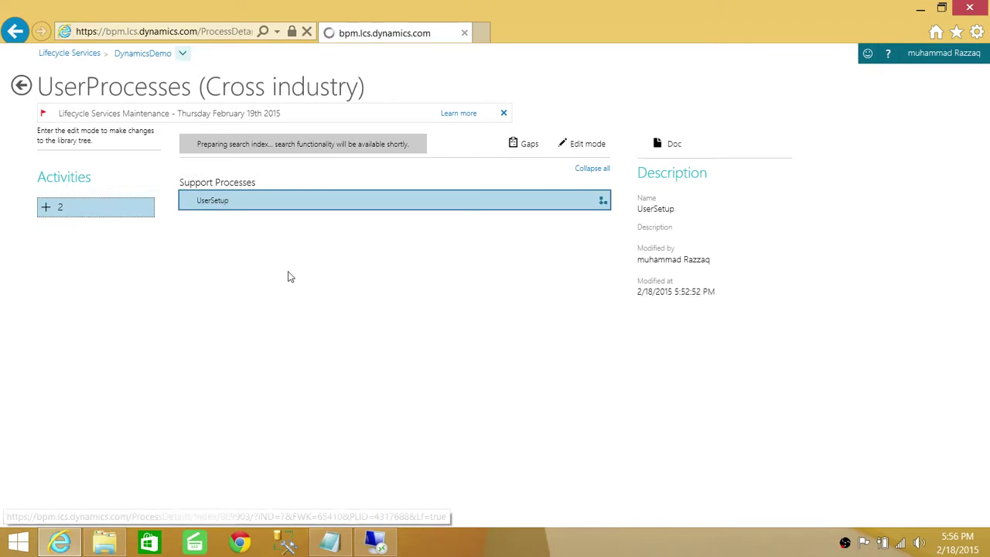
{"action": "scroll", "coordinate": [696, 386], "scroll_direction": "down", "scroll_amount": 1}
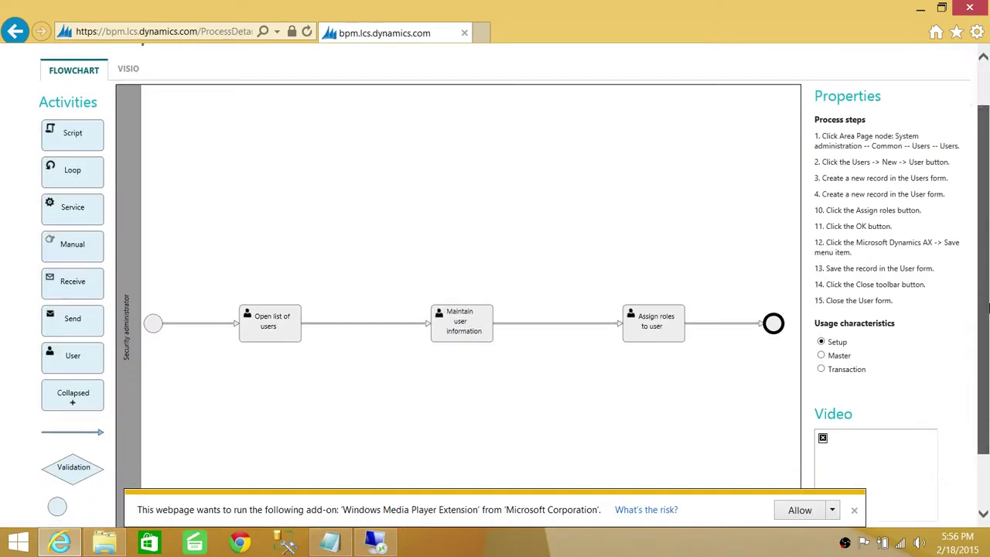
{"action": "left_click", "coordinate": [801, 513]}
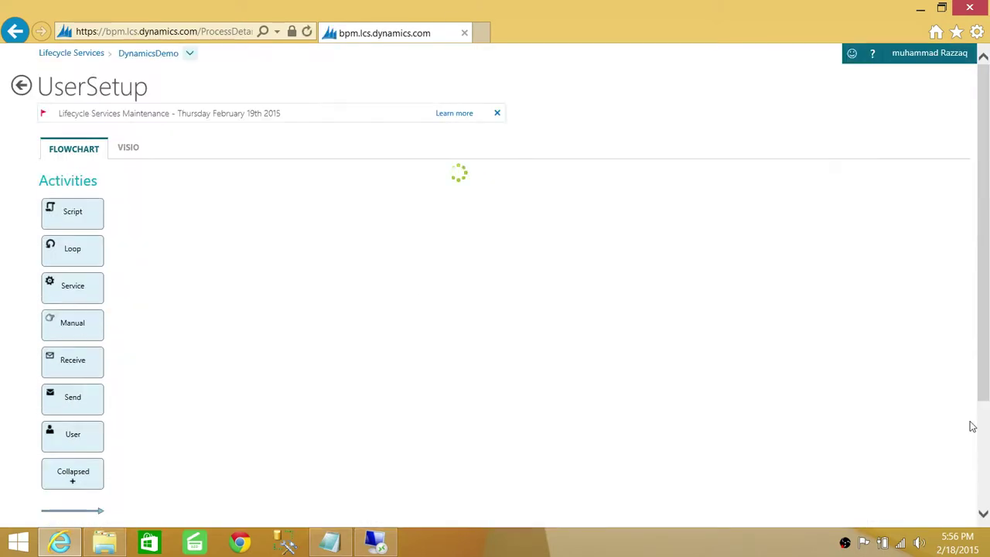
{"action": "scroll", "coordinate": [977, 372], "scroll_direction": "down", "scroll_amount": 2}
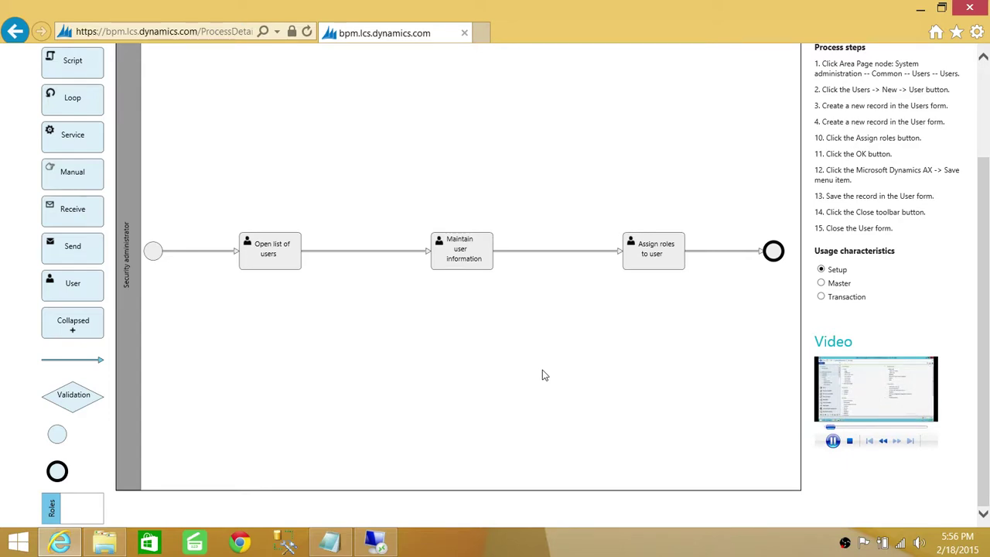
{"action": "double_click", "coordinate": [871, 384]}
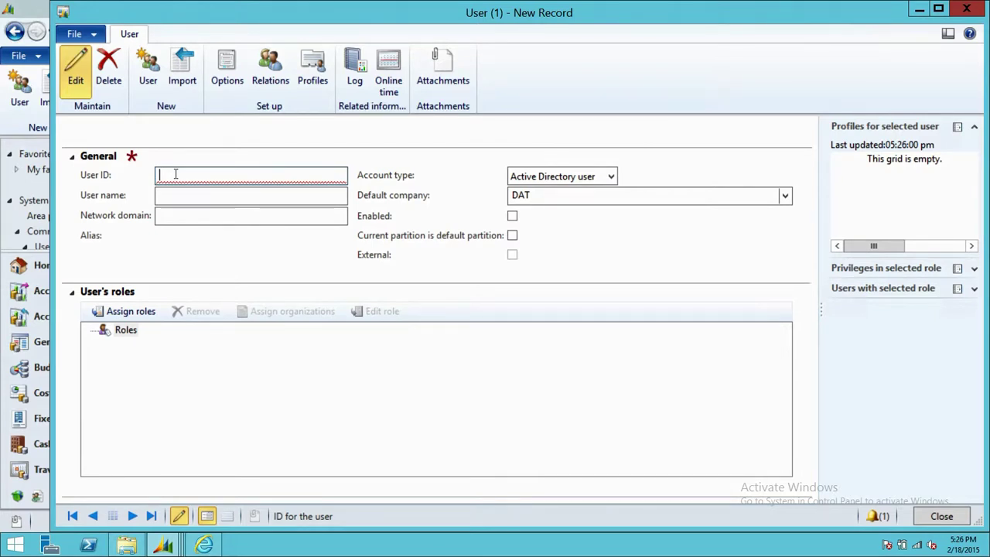
Step: Exit full-screen playback and pause the UserSetup process video
{"action": "type", "text": "Kevin"}
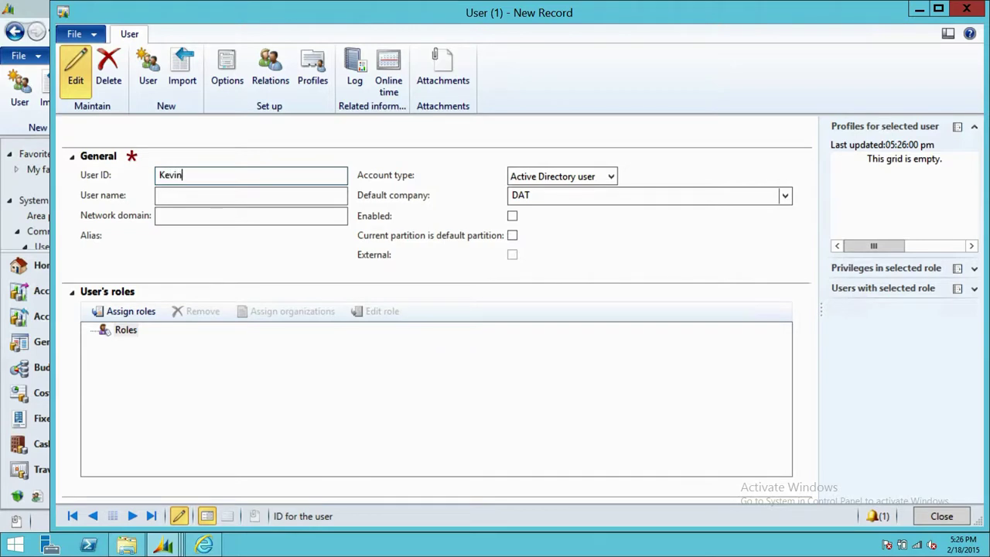
{"action": "type", "text": "S"}
{"action": "key", "text": "BackSpace"}
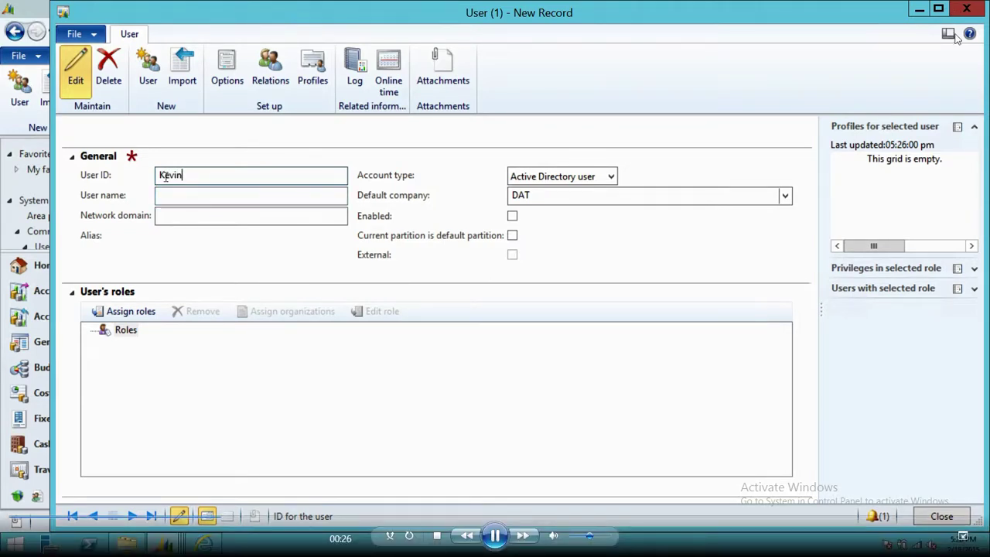
{"action": "key", "text": "Escape"}
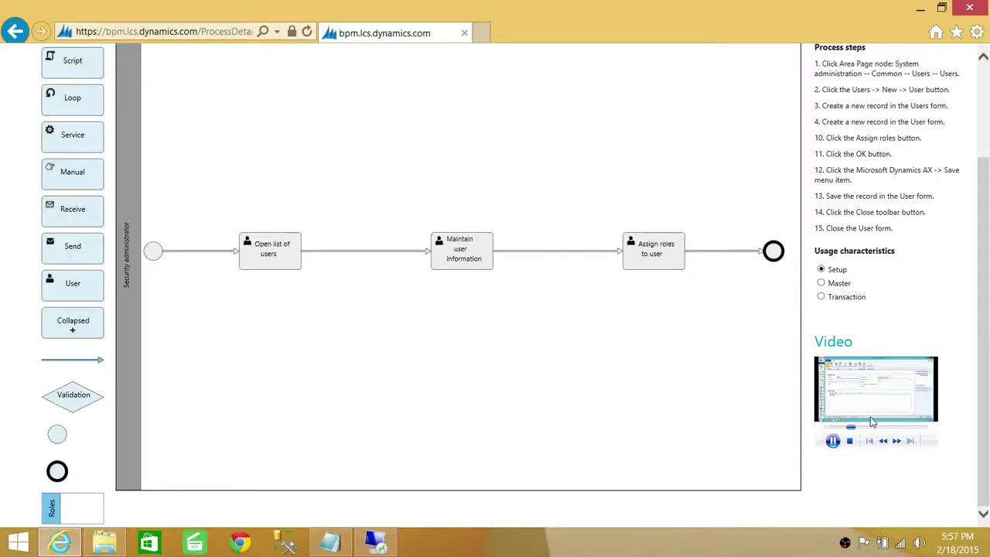
{"action": "left_click", "coordinate": [833, 441]}
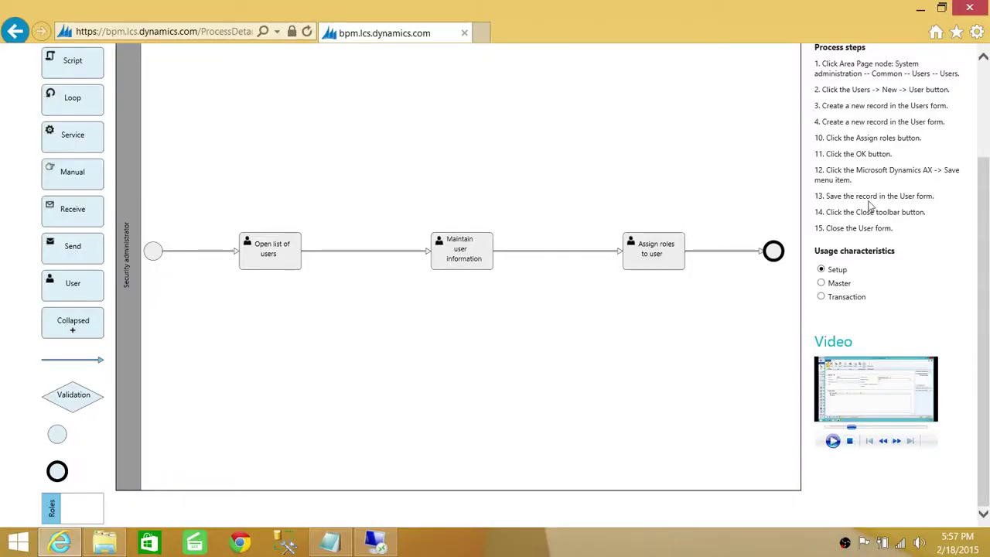